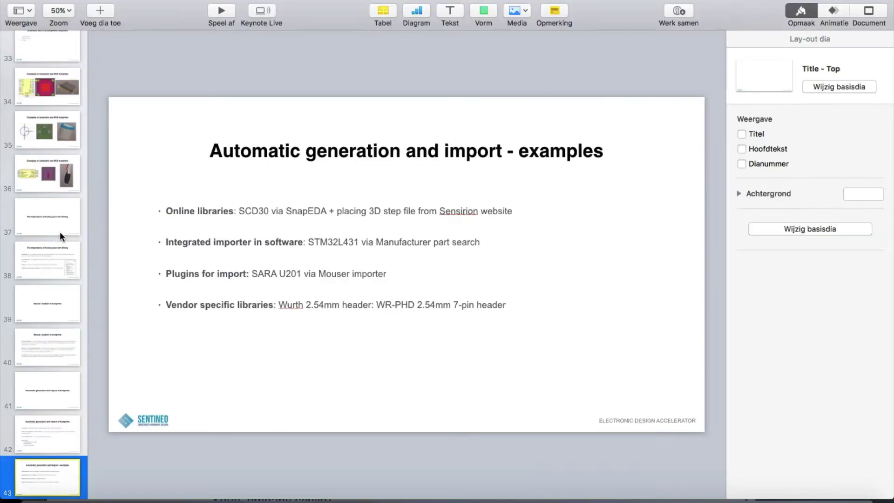
scroll(59, 231, "down", 2)
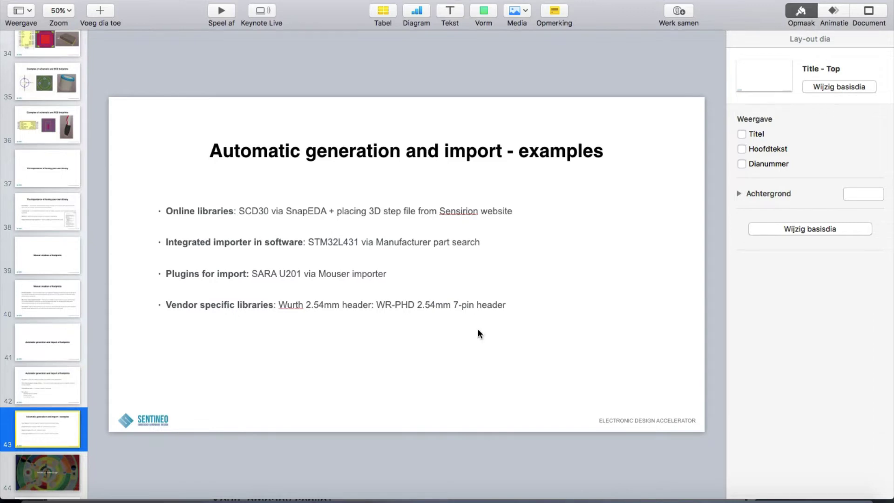
Step: Bring the Firefox window with the scd30 Google results to the front
key("super+Tab")
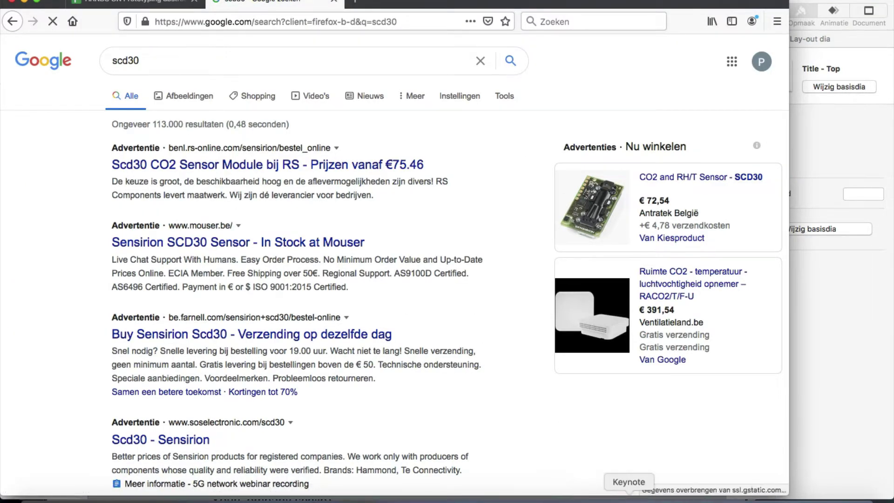
Step: Open SnapEDA through a web search and search its parts for scd30
left_click(629, 497)
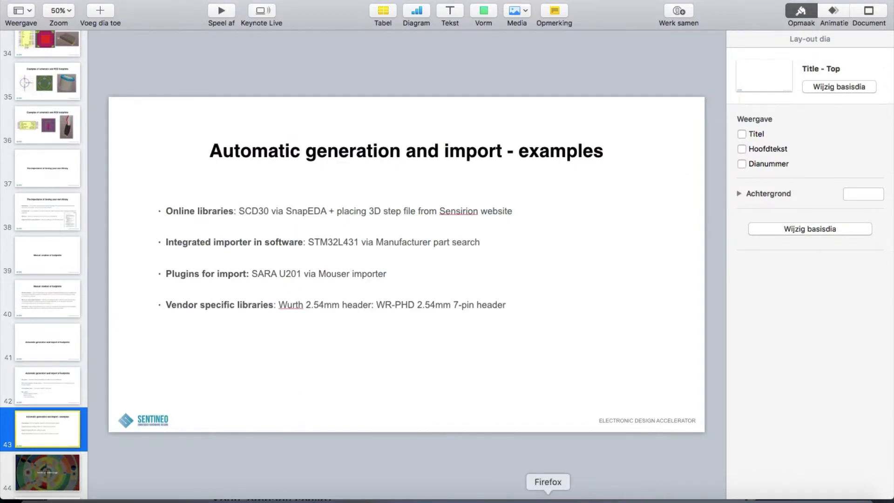
left_click(538, 498)
left_click(355, 2)
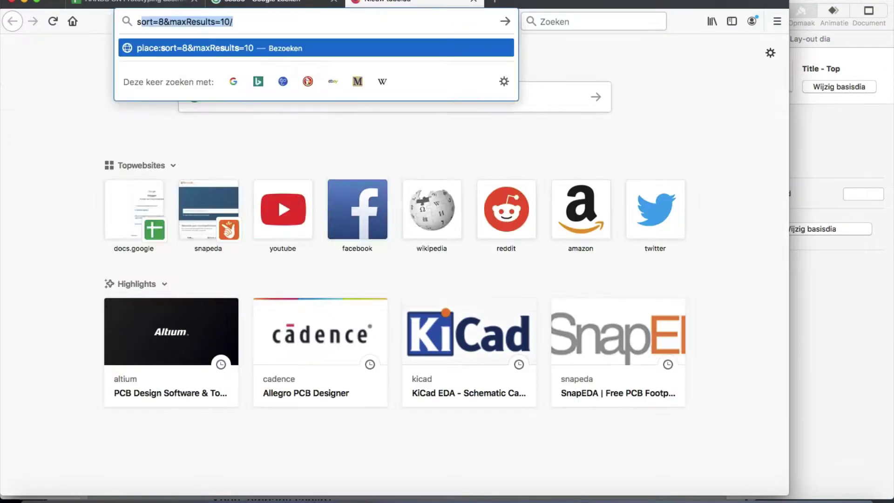
type("snapeda")
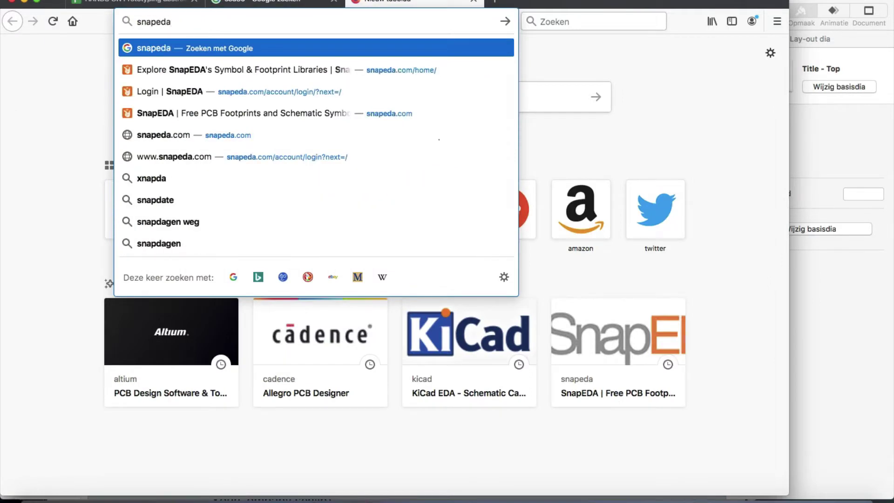
key("Return")
left_click(222, 167)
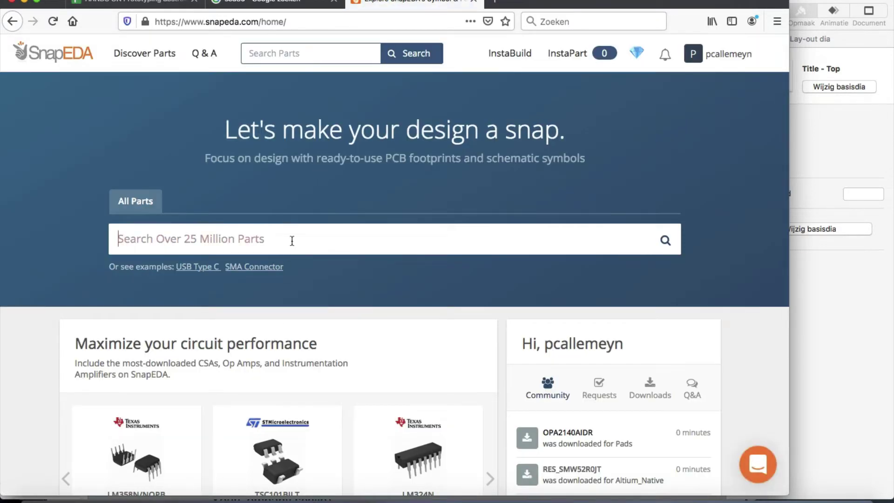
left_click(156, 233)
type("sc")
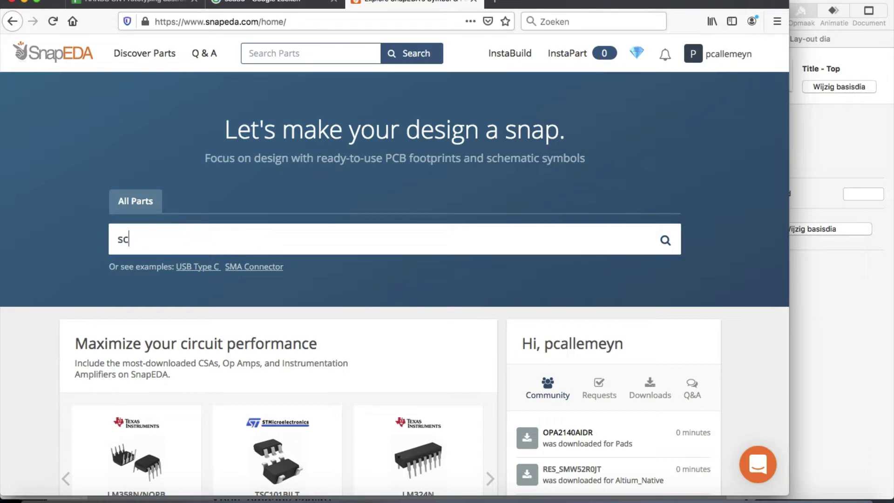
type("d3")
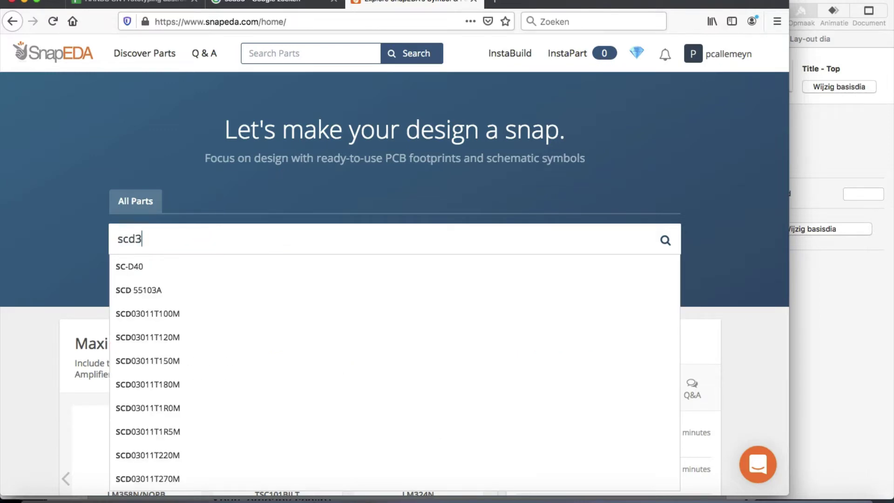
type("0")
key("Return")
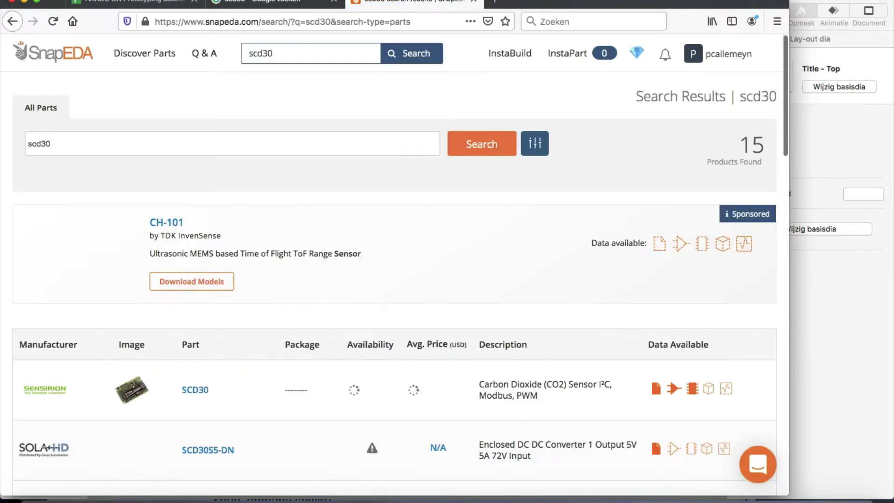
scroll(204, 341, "down", 2)
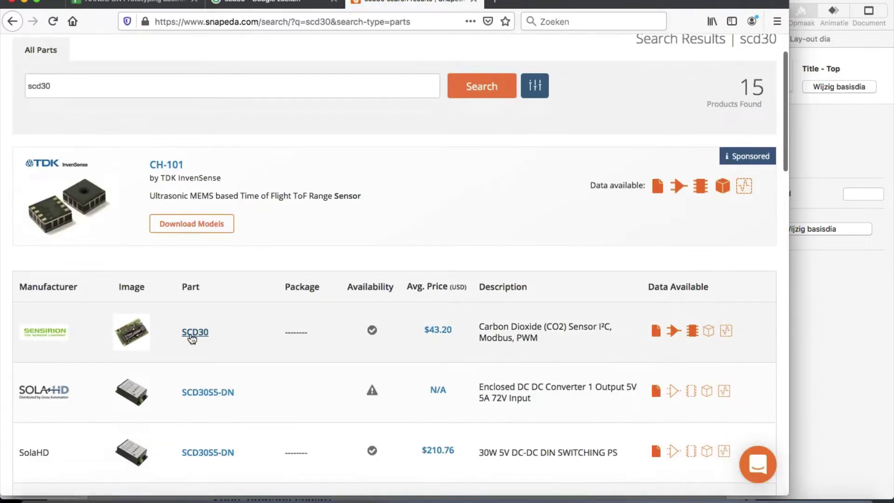
Step: Open the Sensirion SCD30 part page and confirm its 3D Model tab is empty
left_click(195, 333)
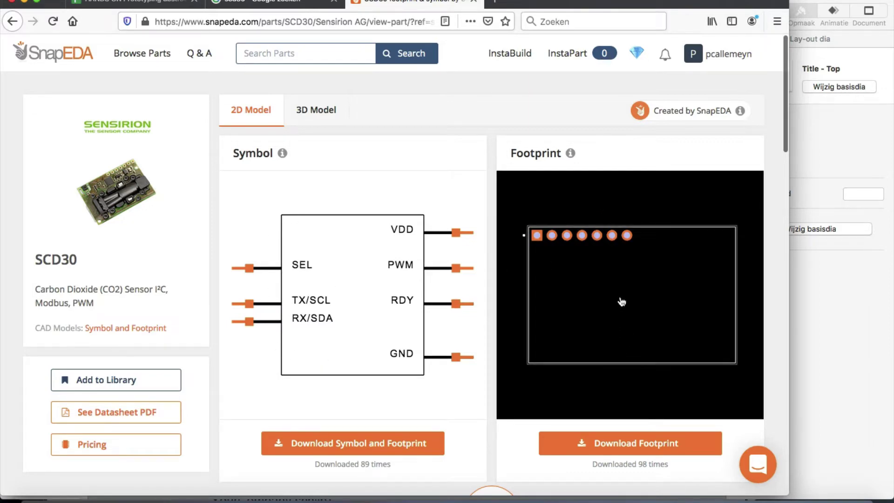
left_click(316, 109)
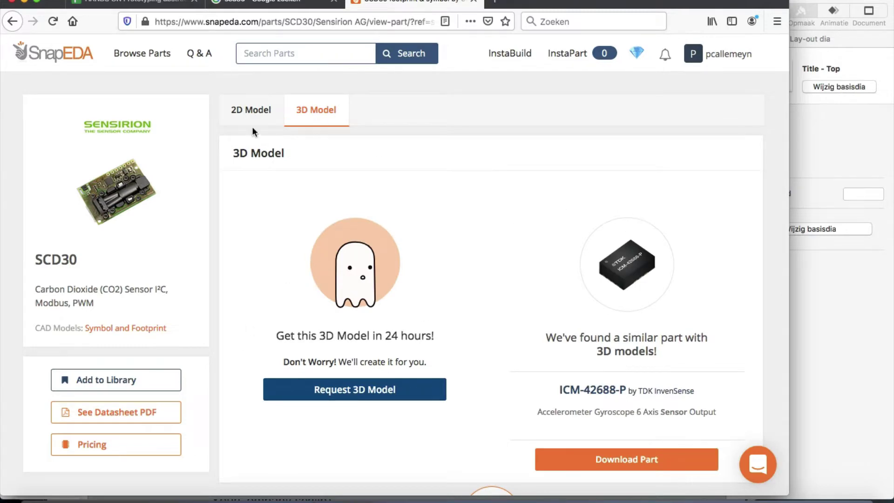
left_click(251, 110)
scroll(392, 239, "down", 2)
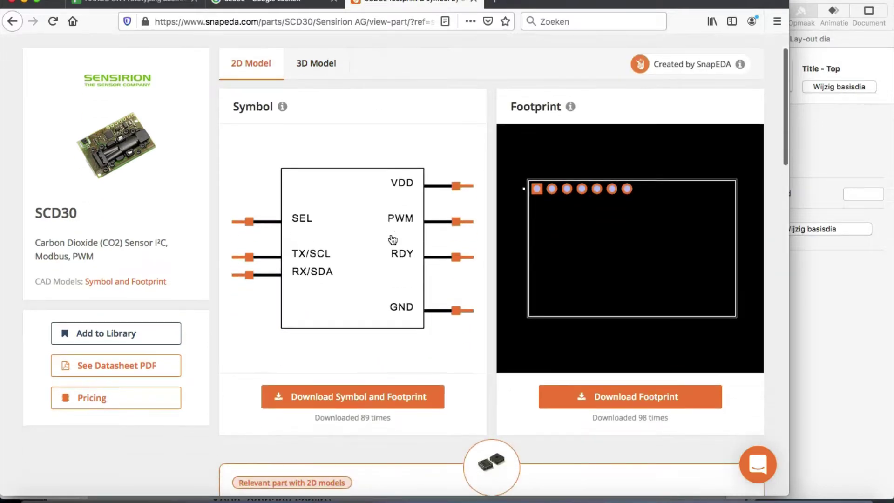
Step: Download the SCD30 symbol and footprint in Altium format, saving SCD30.IntLib
left_click(355, 396)
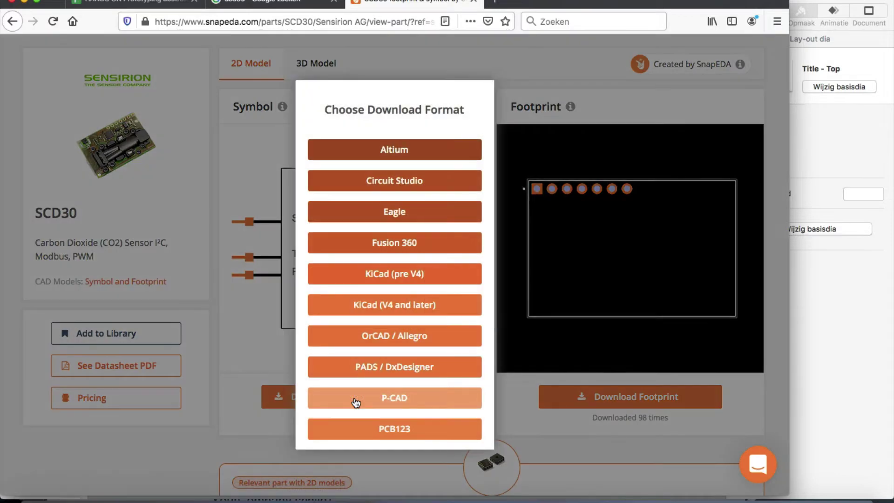
scroll(379, 238, "down", 3)
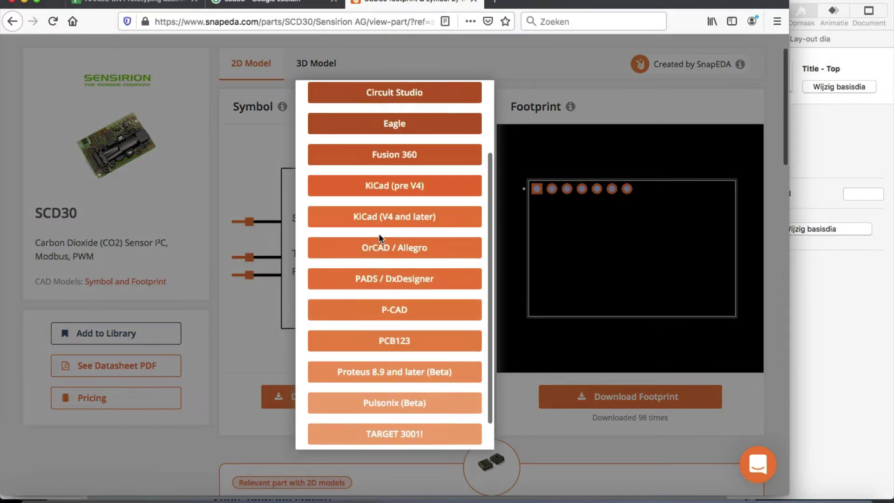
scroll(379, 238, "up", 3)
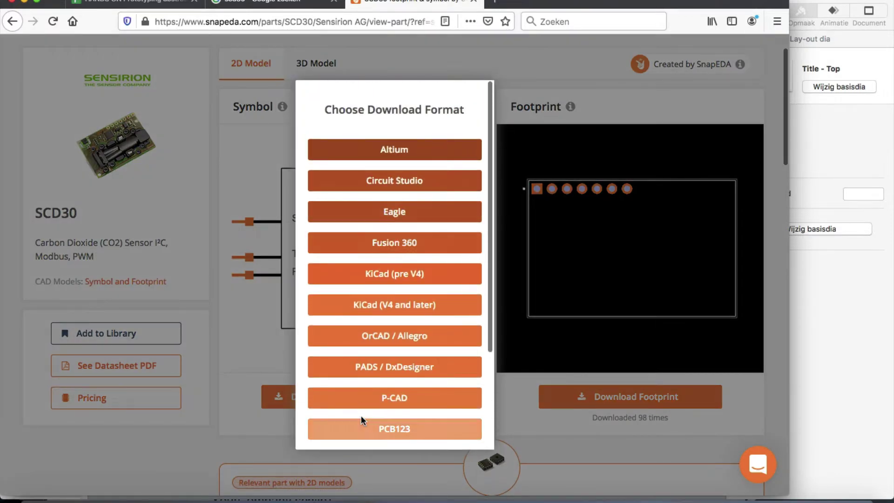
left_click(389, 150)
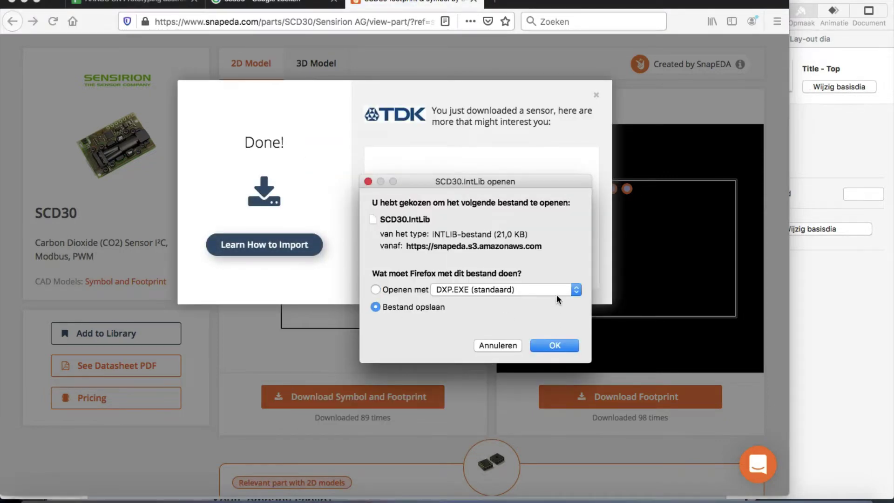
left_click(549, 347)
left_click(596, 95)
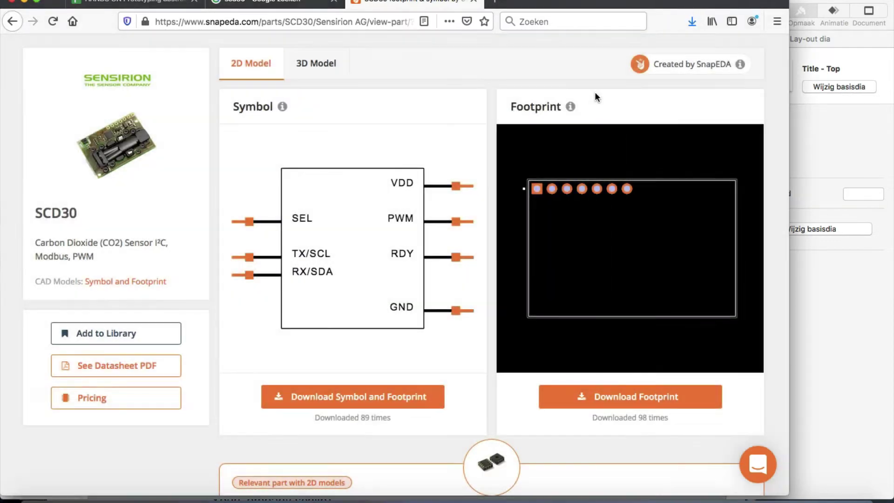
Step: Open the SnapEDA footprint library and the SCD30 schematic symbol library in Altium
key("alt+Tab")
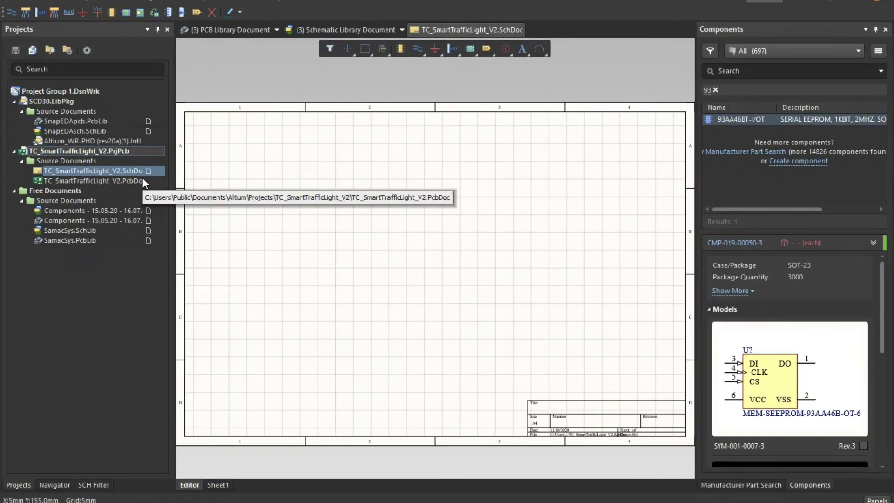
double_click(78, 119)
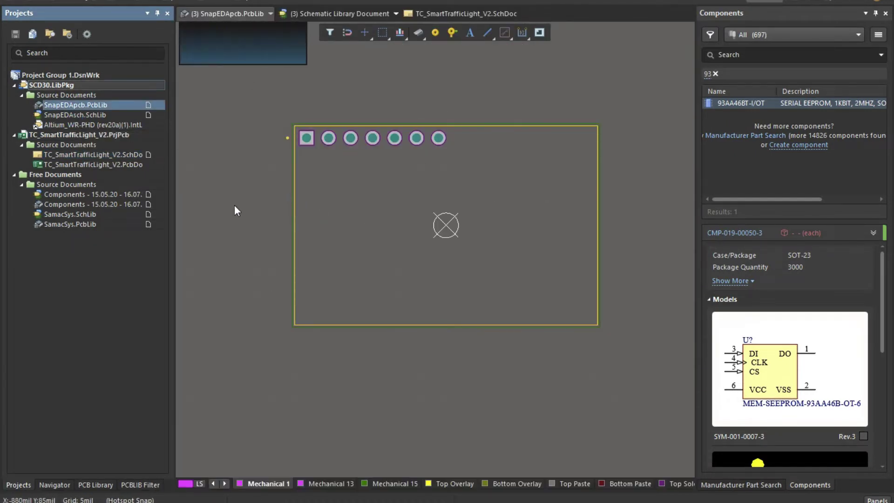
double_click(75, 115)
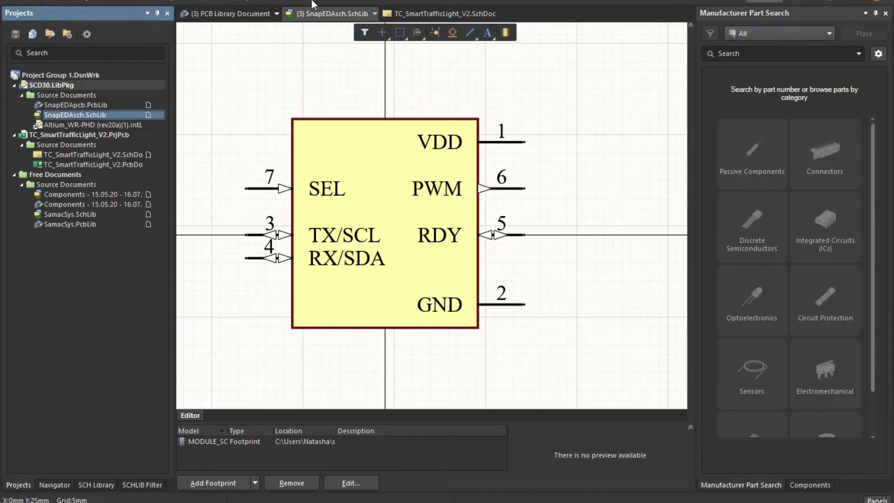
Step: Inspect the SCD30 footprint in 3D, which shows only pads, then return to SnapEDA
double_click(98, 104)
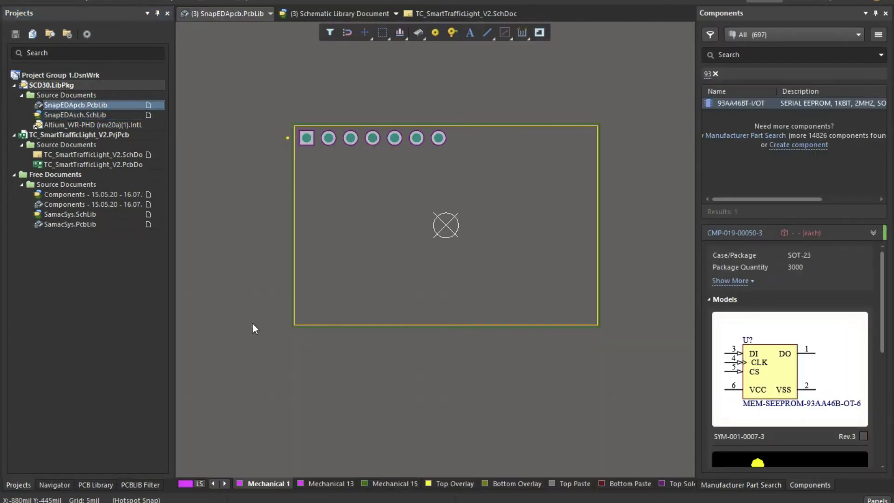
key("3")
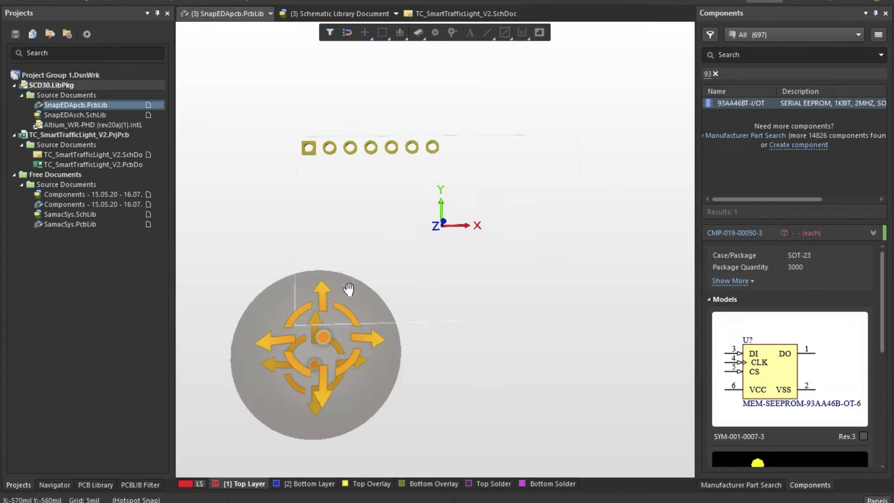
mouse_move(305, 251)
left_mouse_down()
mouse_move(269, 257)
mouse_move(258, 222)
left_mouse_up()
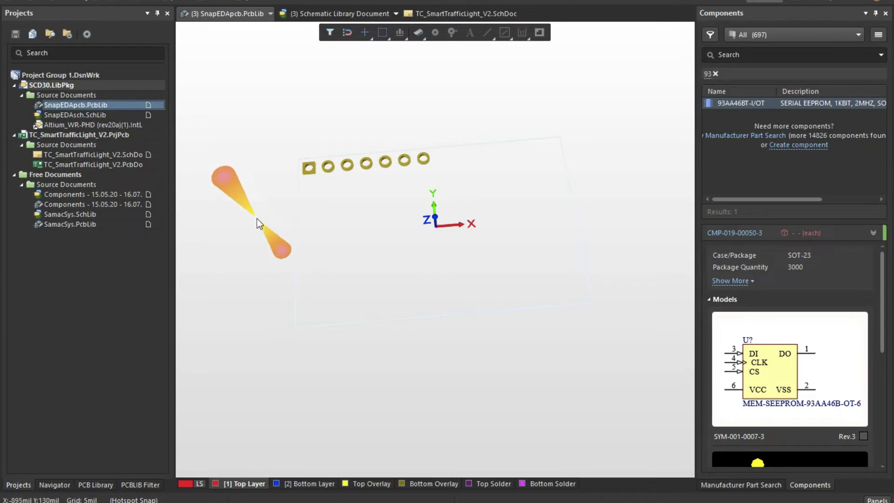
key("ctrl+Left")
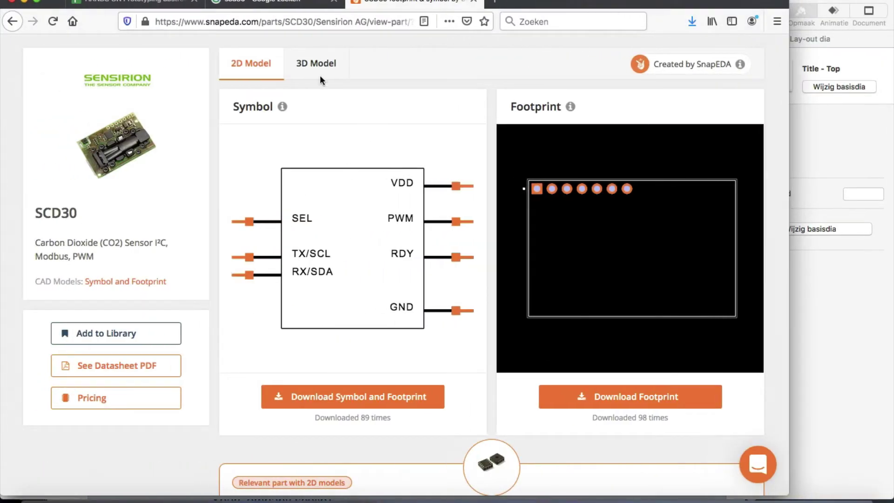
Step: Search Google for 'scd30 step file' to find an SCD30 3D model
left_click(319, 65)
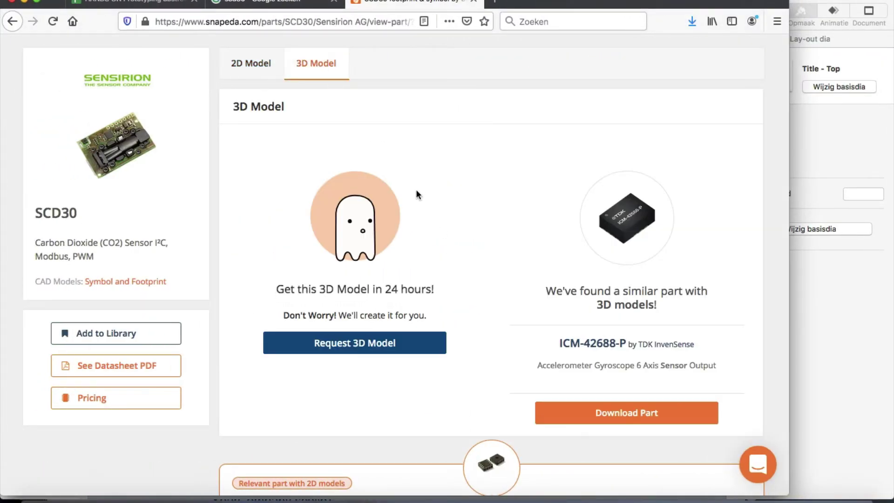
left_click(276, 3)
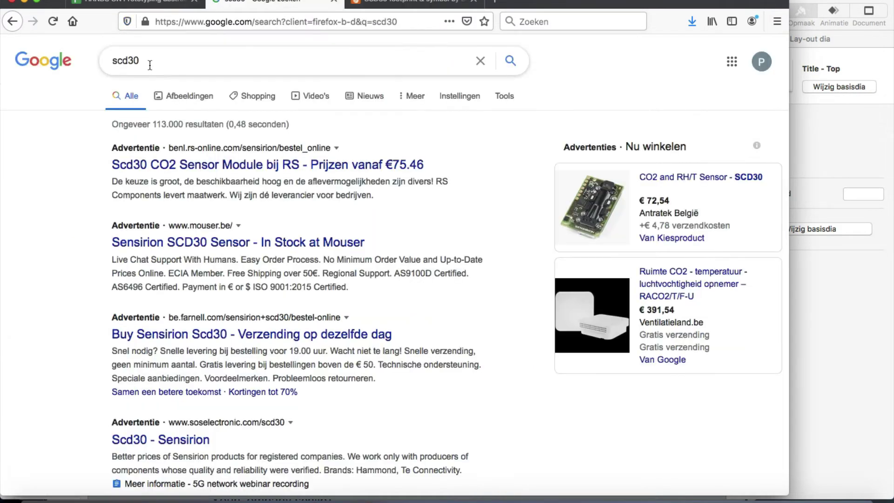
left_click(167, 60)
type("step")
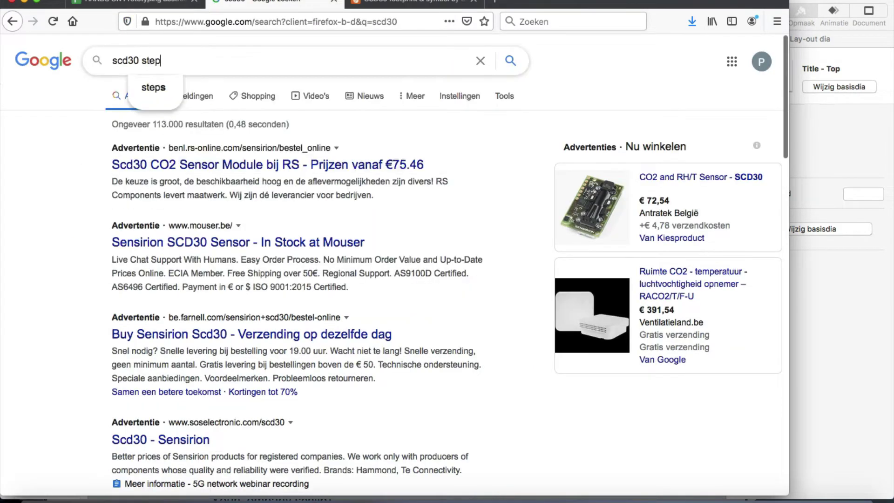
type(" file")
key("Return")
scroll(52, 303, "down", 2)
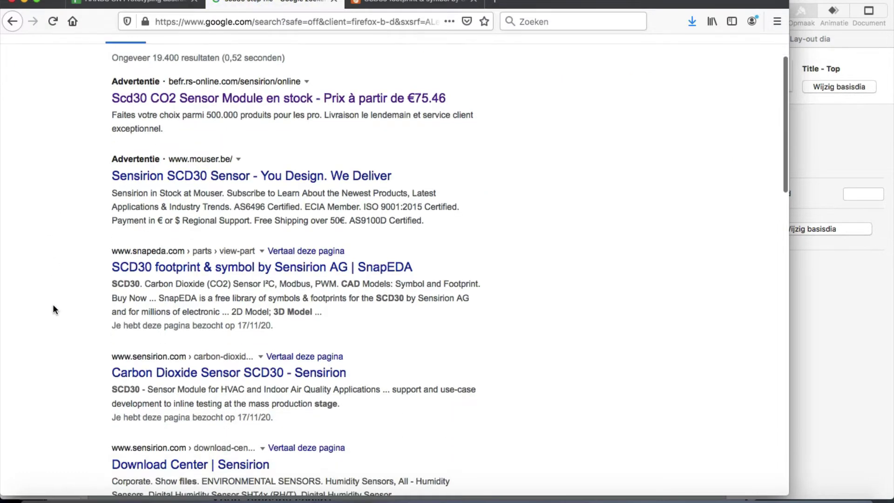
Step: Save the SCD30 STEP file zip from Sensirion's SCD30 download centre
left_click(181, 372)
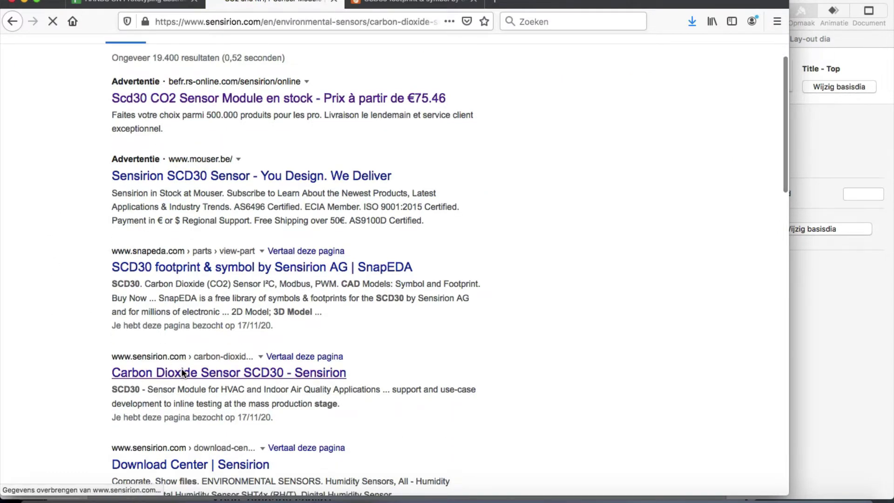
scroll(277, 399, "down", 5)
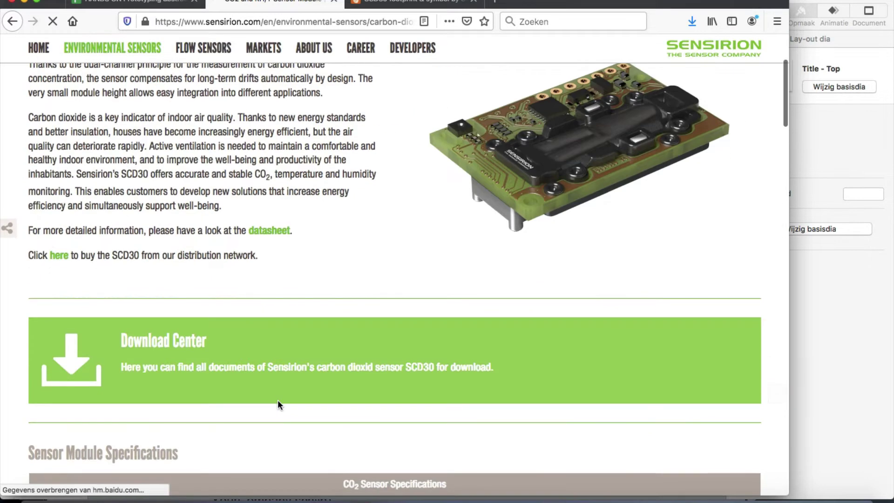
left_click(162, 346)
scroll(106, 207, "down", 3)
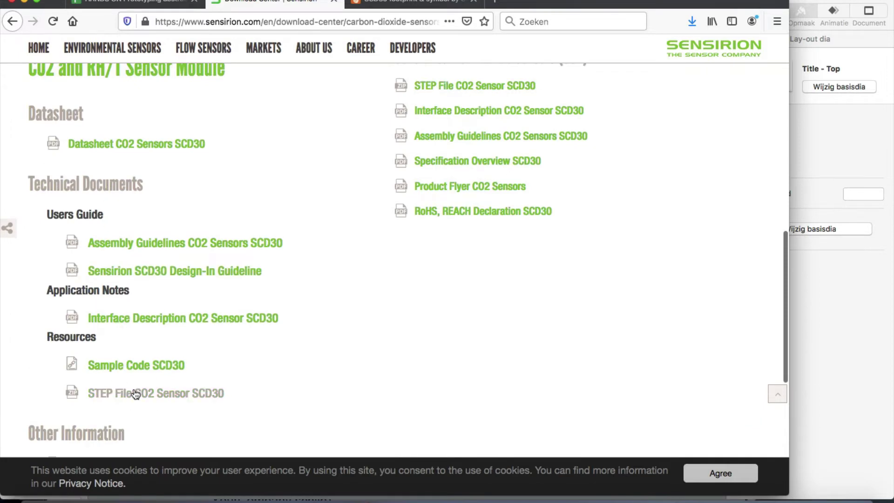
left_click(150, 392)
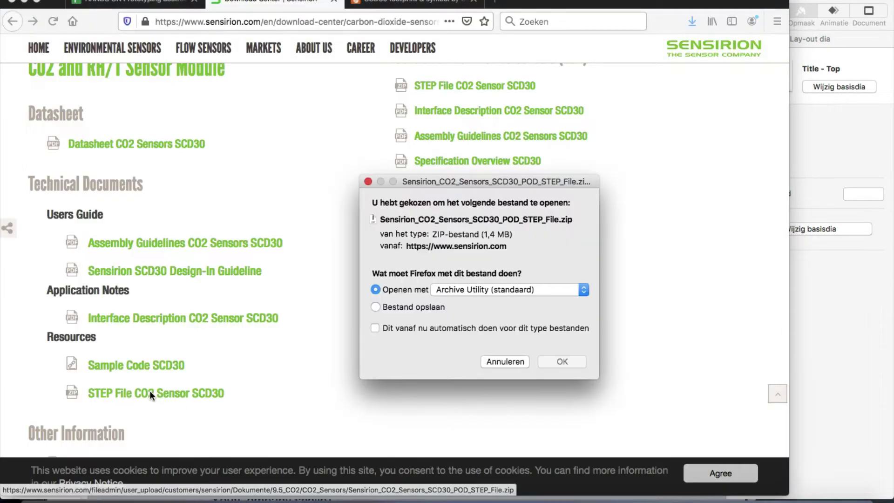
left_click(395, 307)
left_click(562, 360)
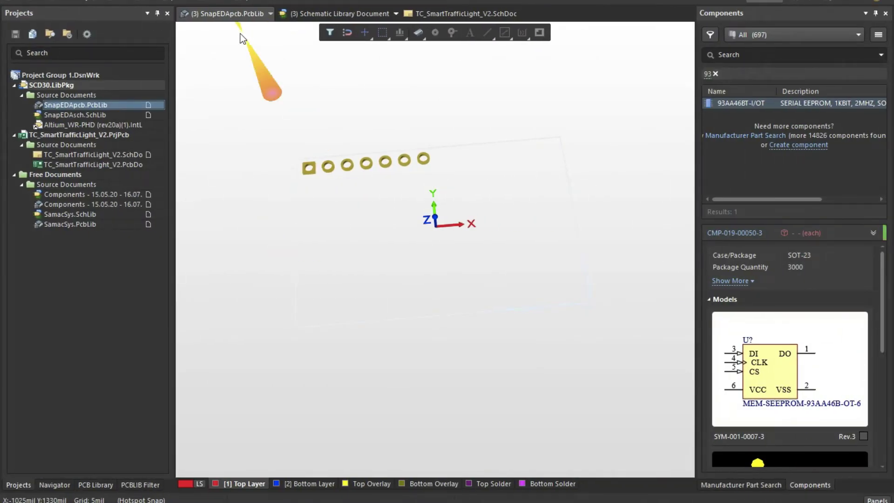
Step: Start a 3D body and choose the Sensirion SCD30 STEP file from Downloads
left_click(117, 3)
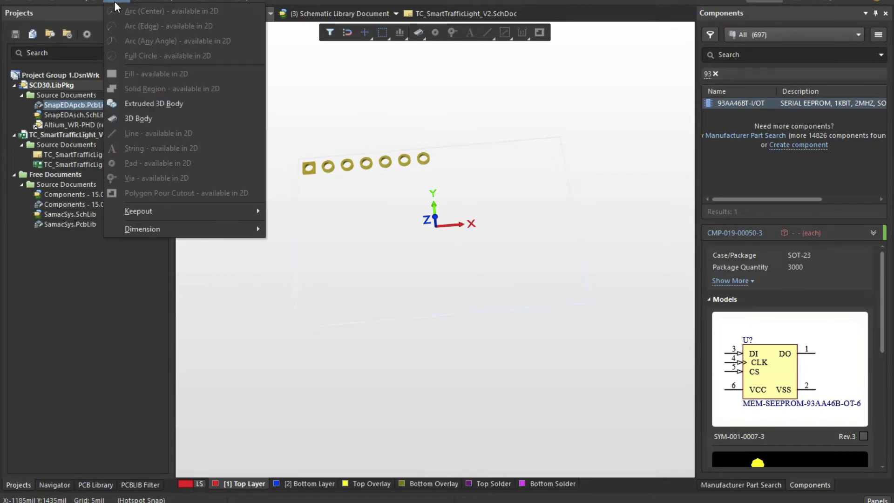
left_click(138, 118)
left_click(368, 201)
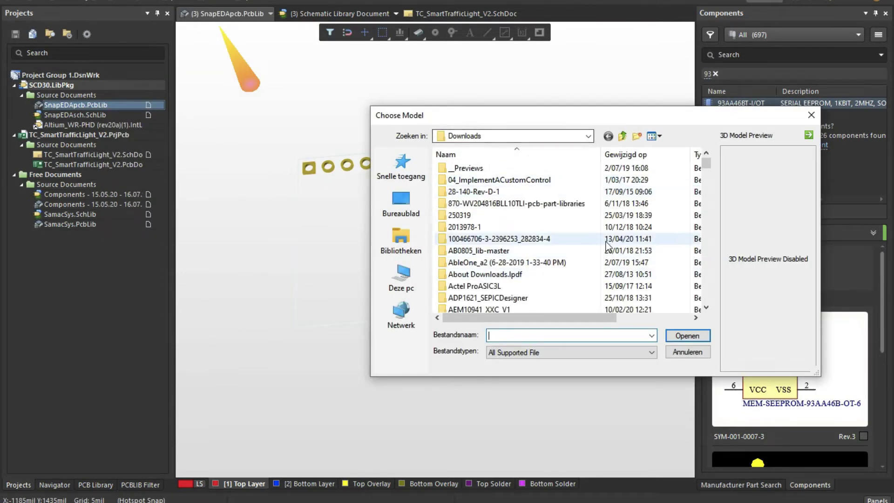
left_click_drag(707, 166, 705, 308)
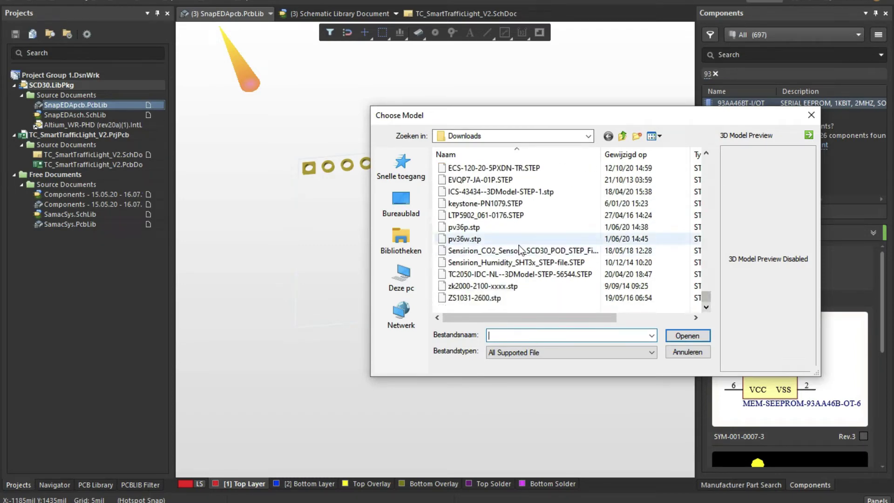
left_click(531, 251)
Step: Drop the SCD30 STEP body and drag it until its header sits over the seven pads
left_click(681, 338)
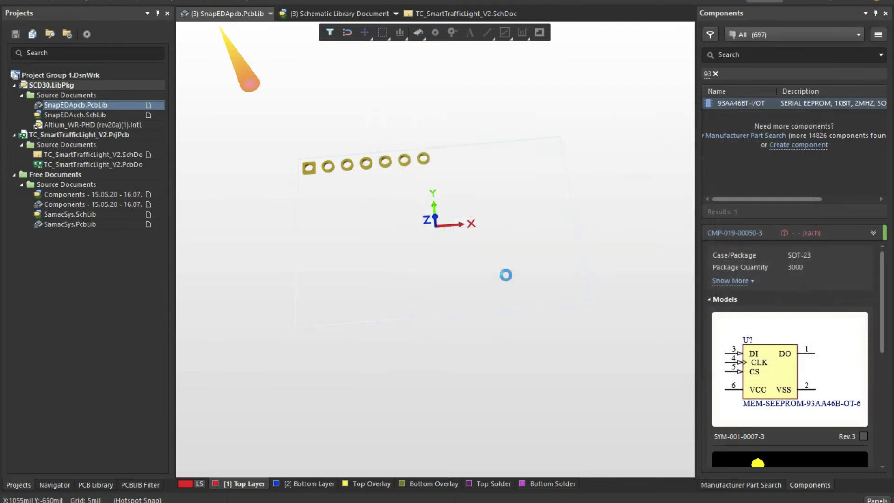
key("shift")
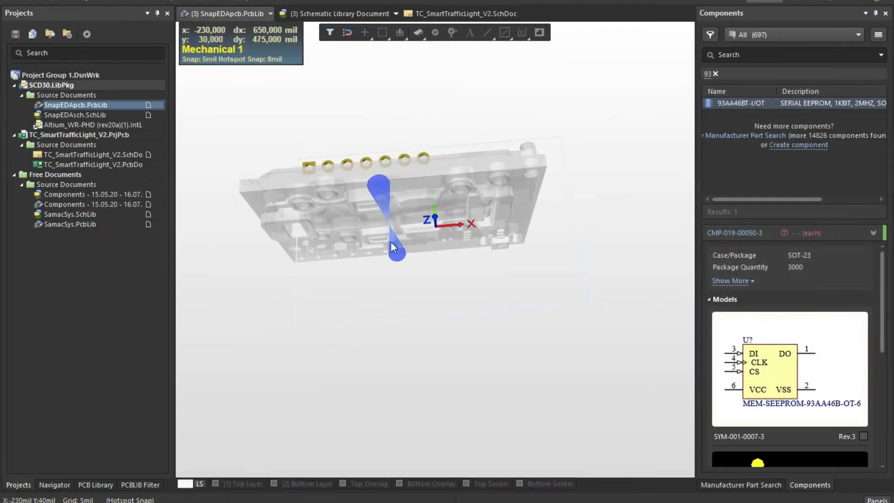
left_click_drag(391, 252, 430, 265)
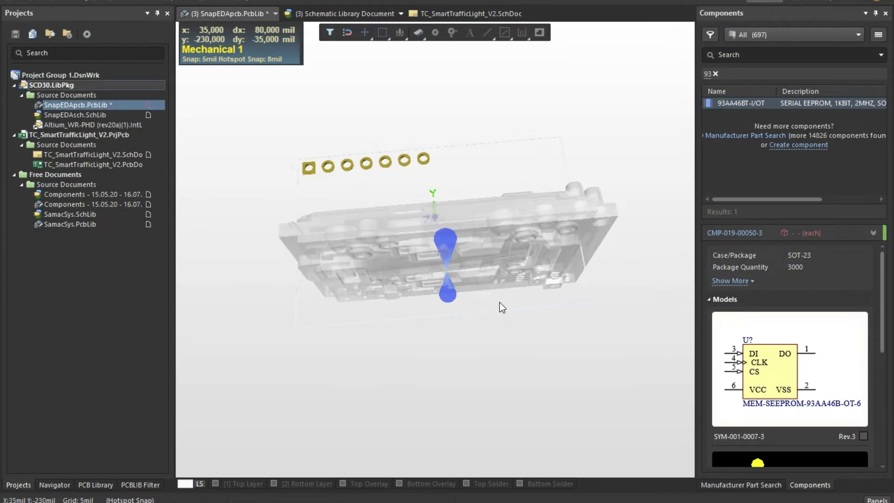
key("plus")
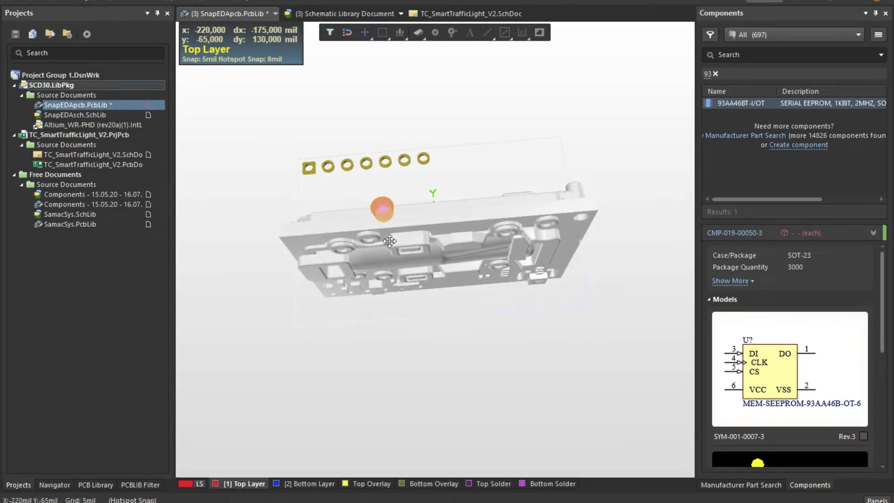
left_click_drag(383, 241, 511, 412)
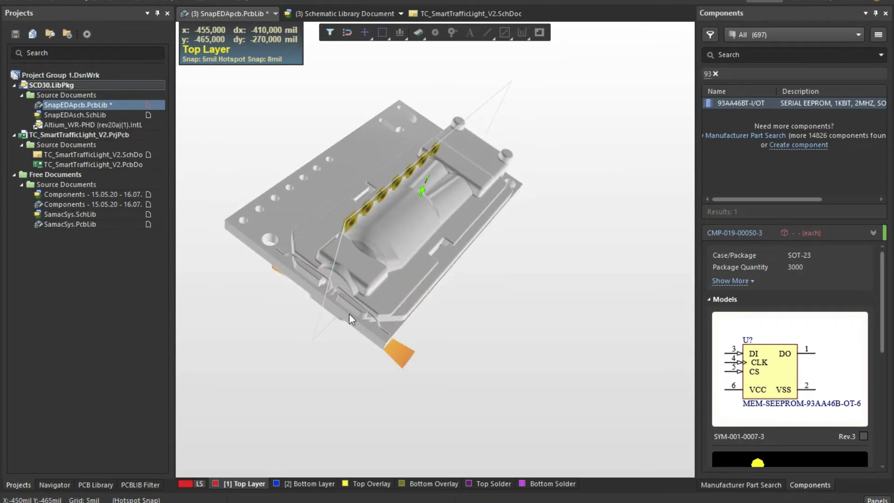
left_click_drag(349, 314, 385, 315)
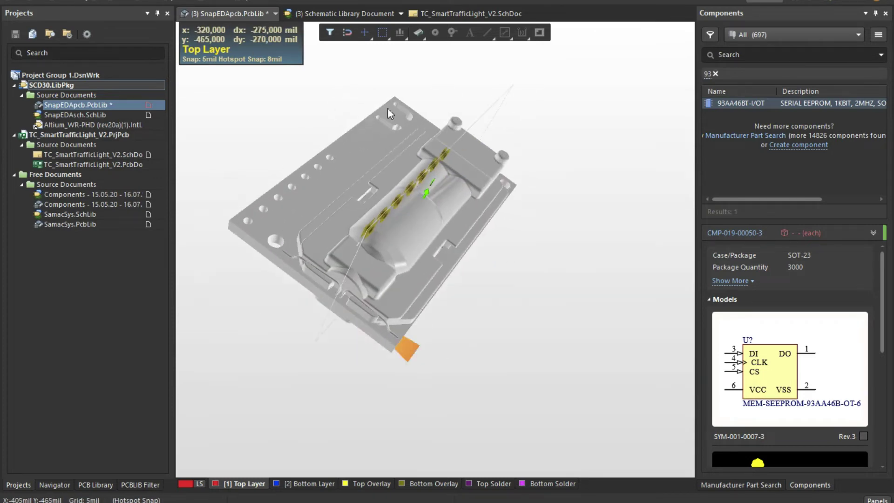
mouse_move(408, 348)
left_mouse_down()
mouse_move(470, 267)
mouse_move(388, 219)
left_mouse_up()
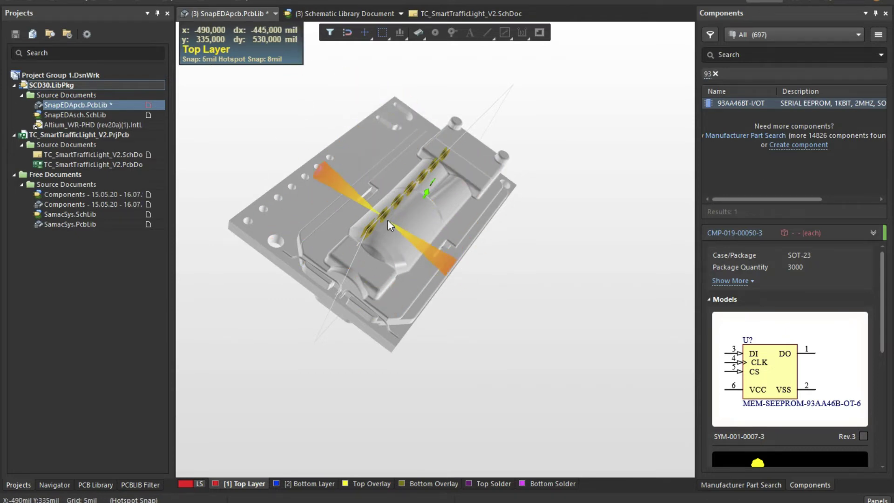
mouse_move(387, 220)
left_mouse_down()
mouse_move(449, 245)
mouse_move(399, 147)
left_mouse_up()
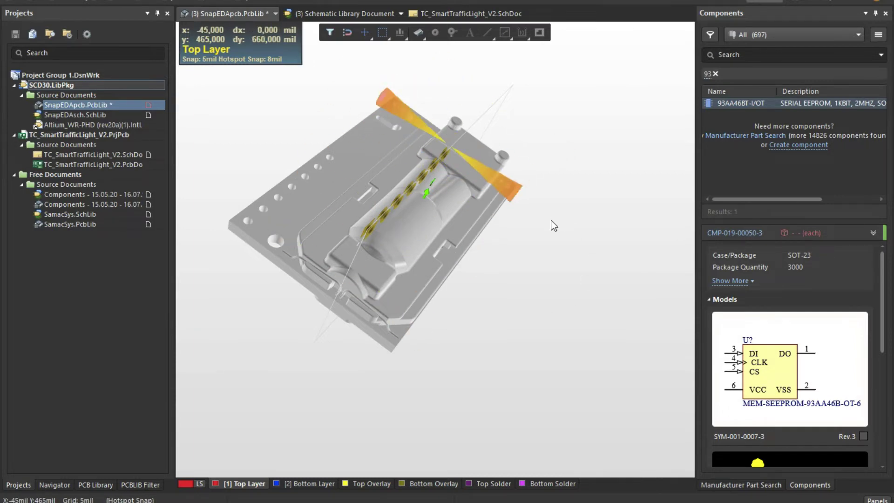
left_click_drag(453, 150, 412, 215)
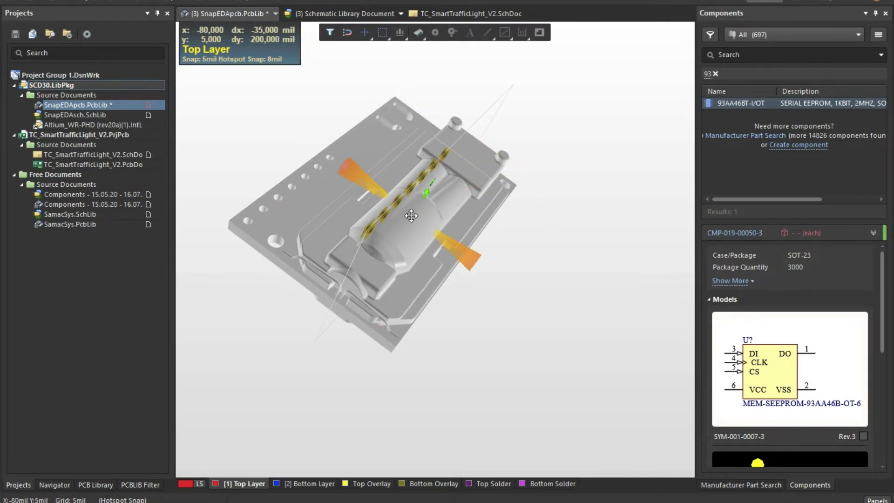
key("ctrl+Left")
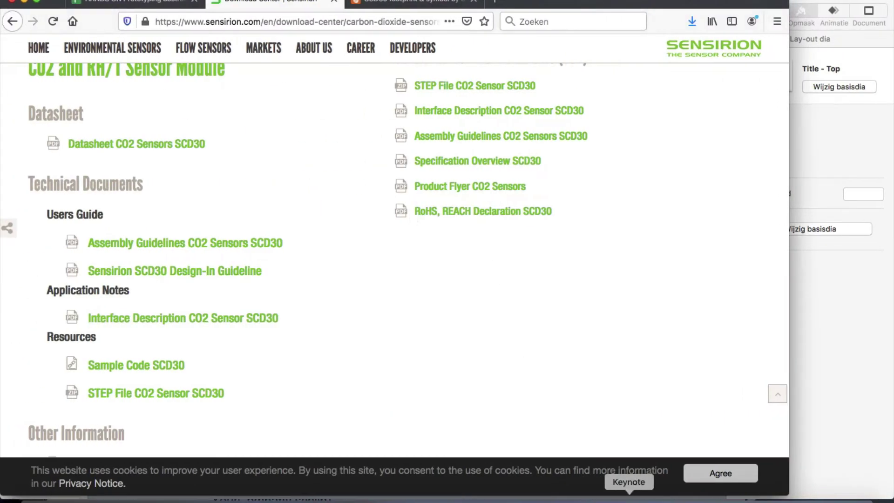
Step: Revisit the Keynote import-examples slide, then return to Altium's SCD30 3D footprint view
left_click(629, 492)
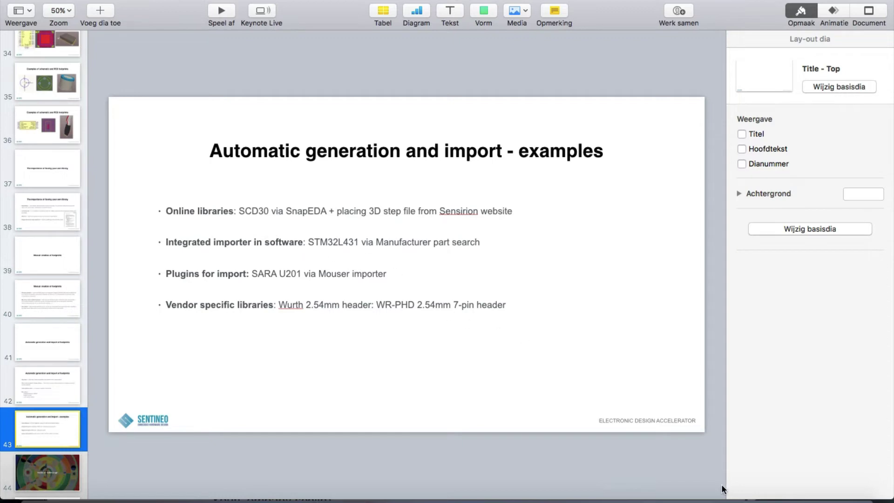
key("super+Tab")
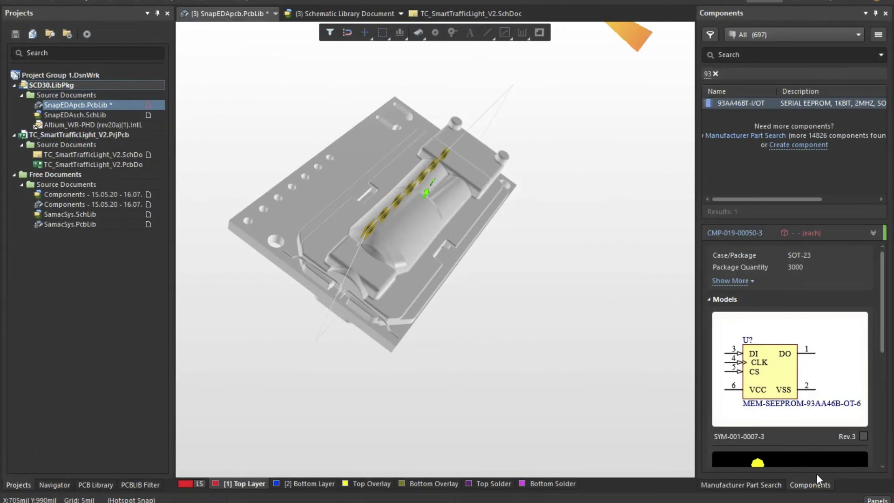
Step: Search Manufacturer Part Search for STM32L431 parts
left_click(758, 485)
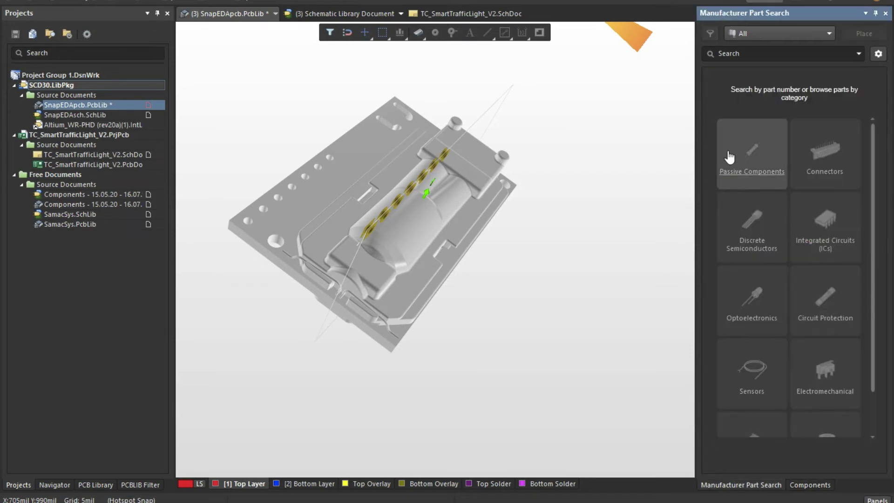
left_click(745, 54)
type("stm")
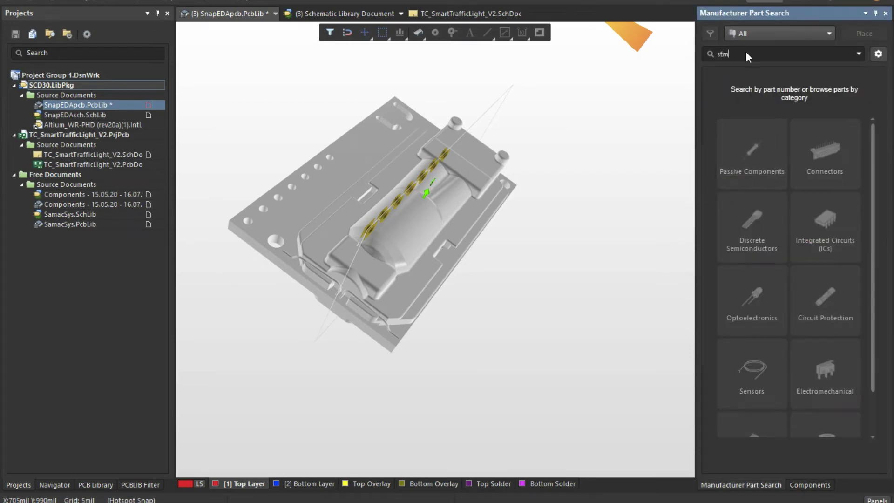
type("1")
key("Return")
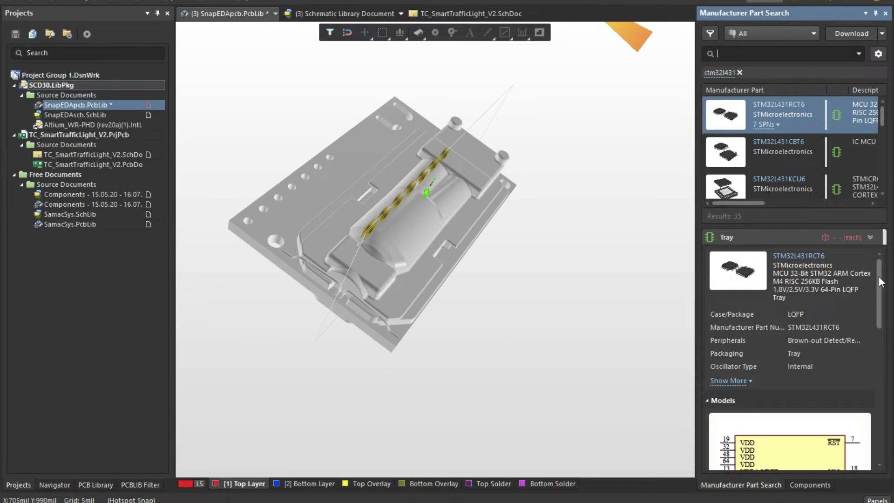
left_click_drag(879, 286, 879, 377)
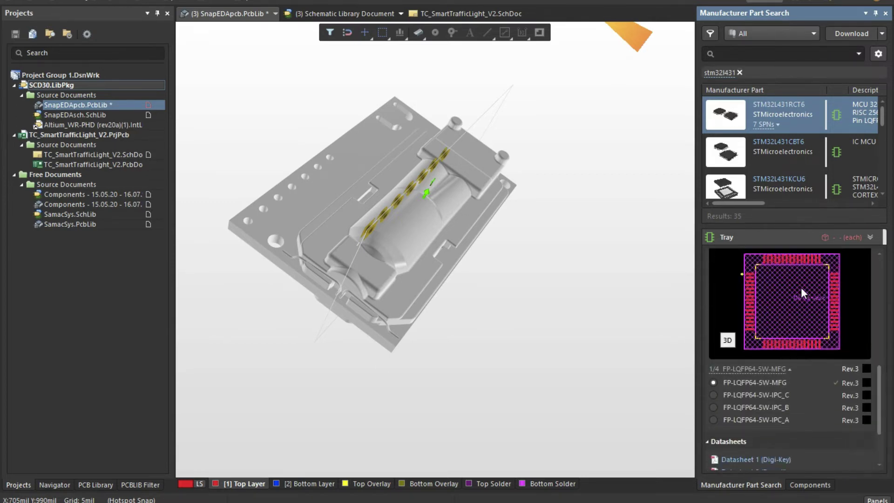
Step: Dismiss the STM32L431RCT6 part menu and open the Components schematic library
right_click(768, 109)
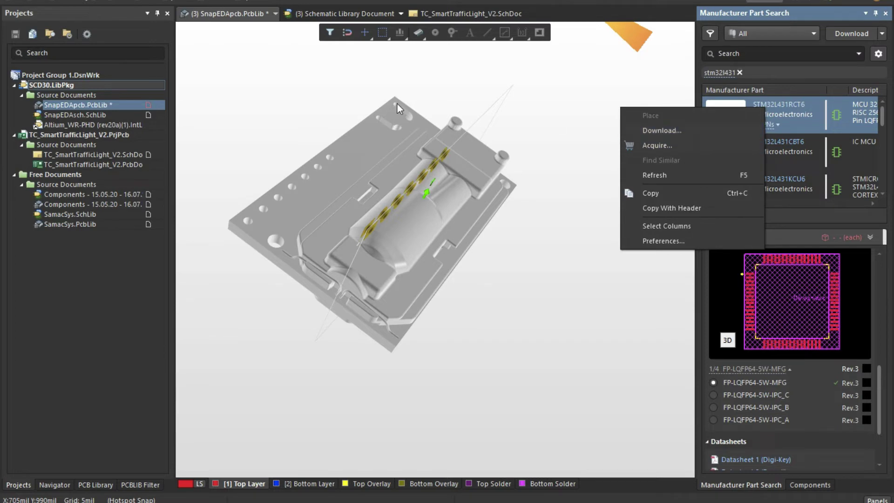
left_click(121, 274)
double_click(85, 194)
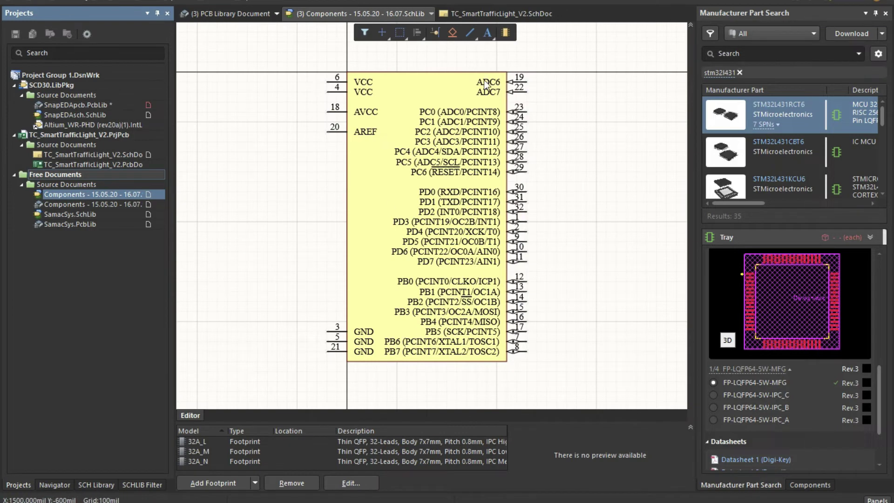
Step: Open the Components PCB library to display its 32-pad QFP footprint
double_click(90, 203)
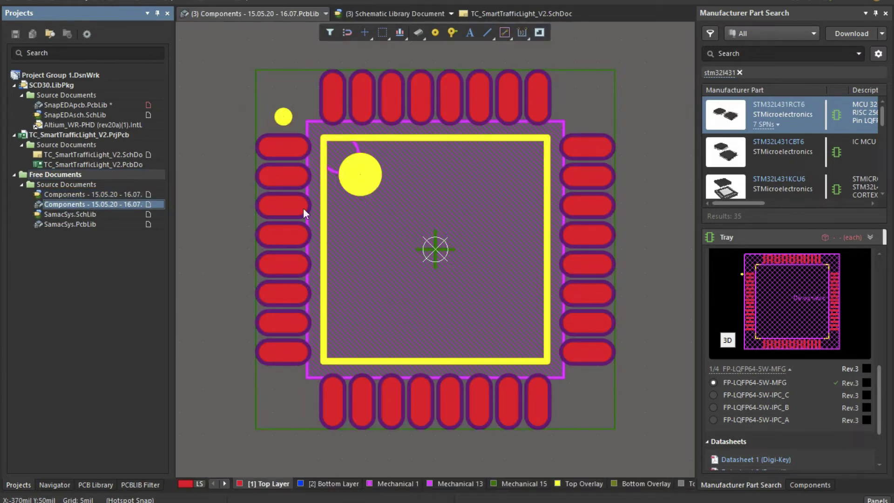
Step: Compare footprints 32A_M, 32A_N and 32A_L from the PCB Library list, finishing on 32A_L
left_click(96, 485)
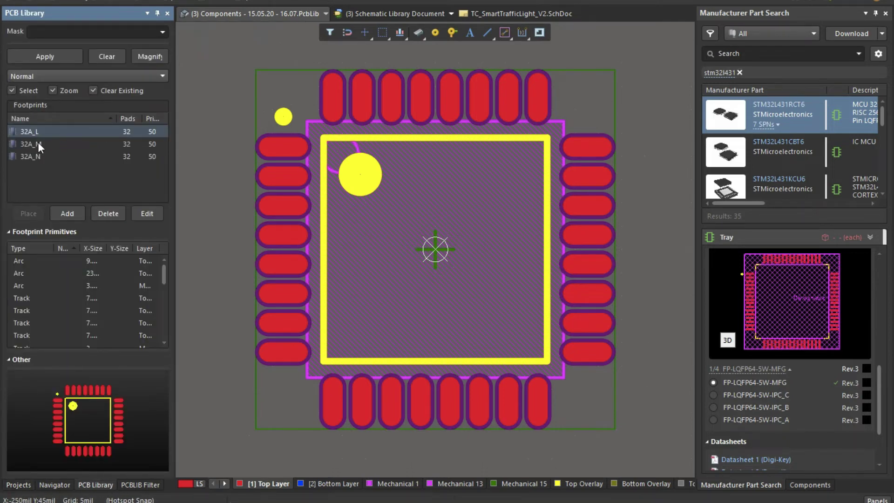
left_click(38, 144)
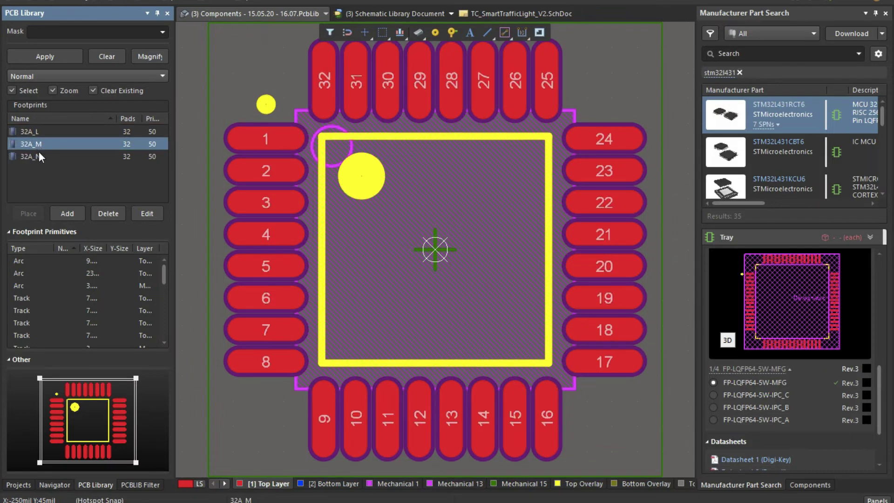
left_click(35, 157)
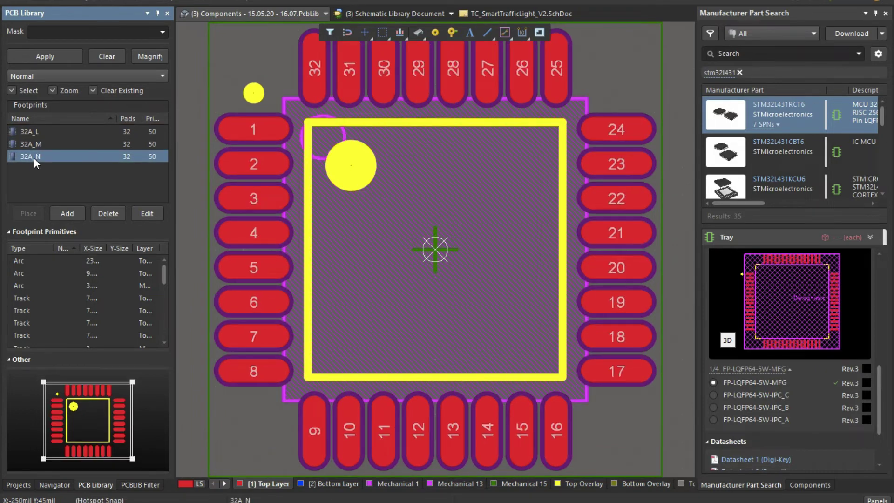
left_click(29, 132)
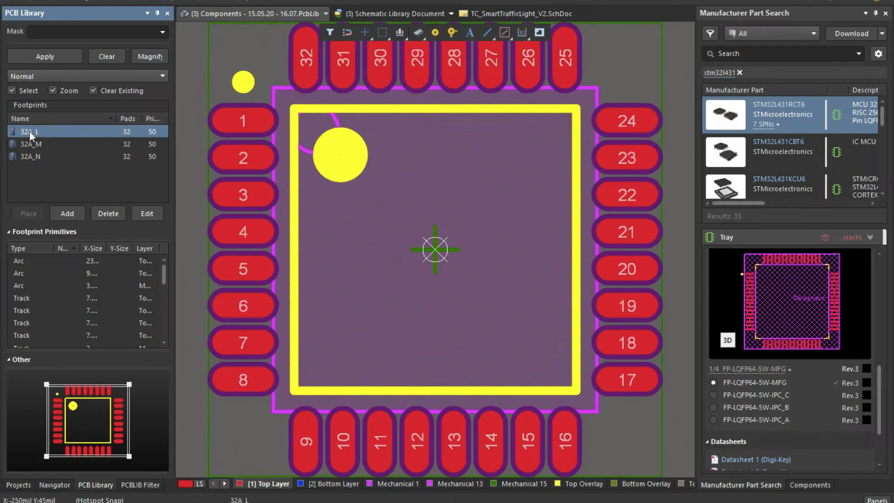
left_click(37, 145)
left_click(38, 155)
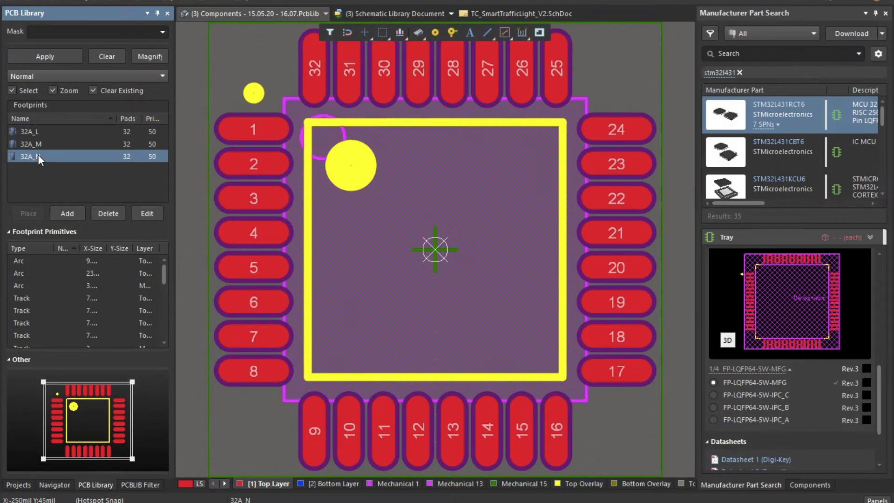
left_click(35, 131)
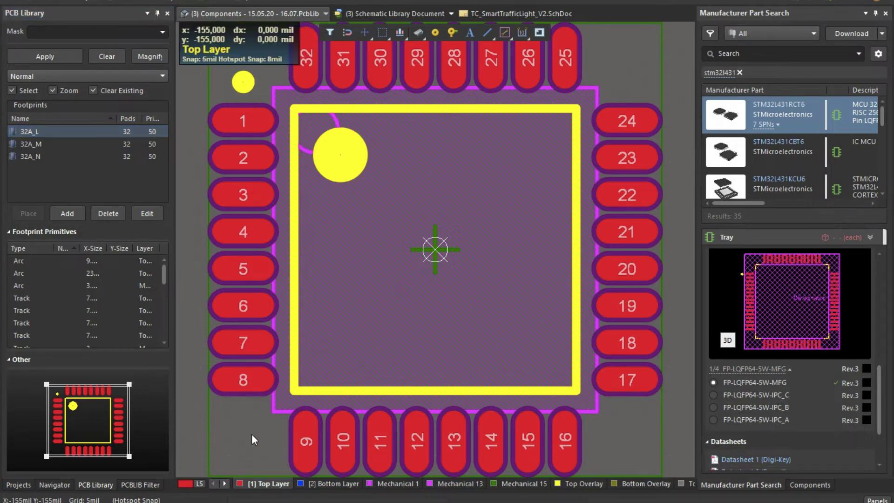
Step: View the 32-pad footprint in 3D, orbiting to an oblique angle and back to top-down
key("3")
left_click_drag(343, 383, 423, 285)
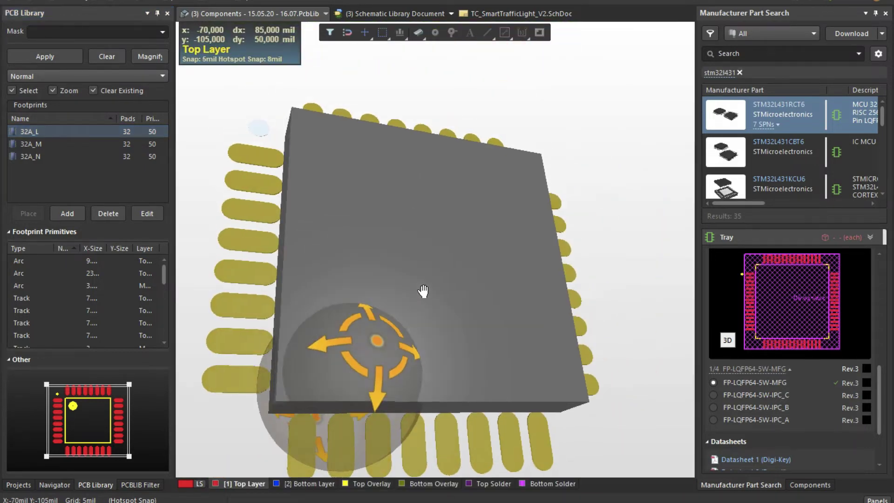
scroll(423, 286, "down", 2)
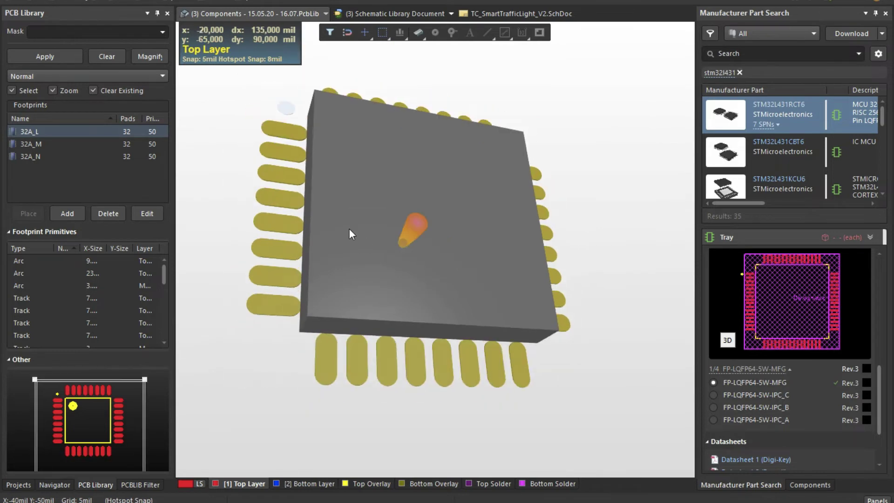
mouse_move(343, 225)
left_mouse_down()
mouse_move(395, 324)
mouse_move(305, 356)
left_mouse_up()
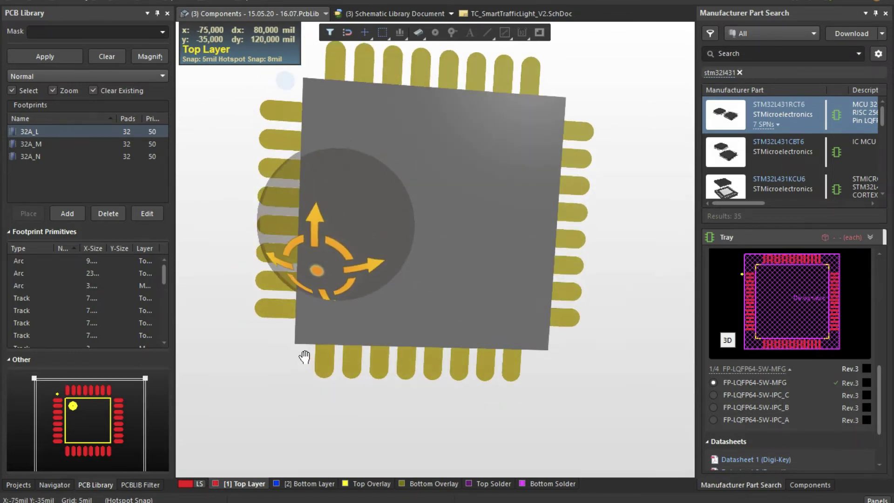
Step: Reopen the Components schematic library with the 32-pin microcontroller symbol from the Projects tree
left_click(19, 485)
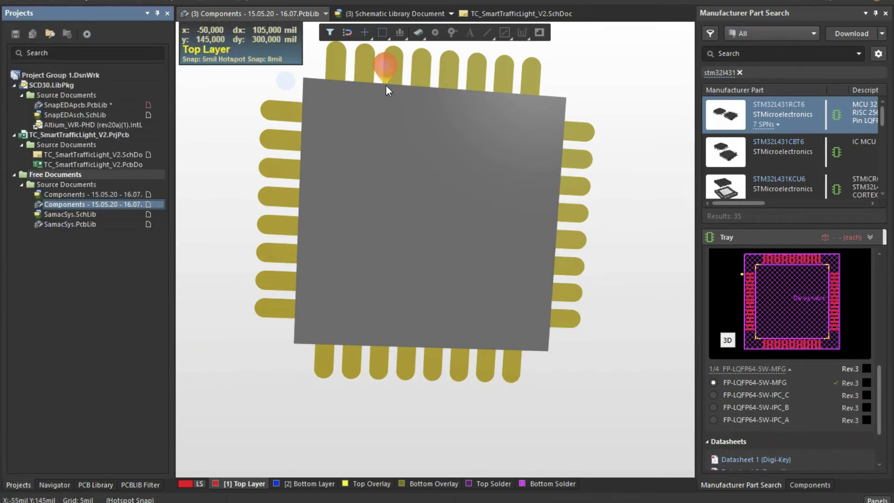
left_click(265, 15)
left_click(267, 16)
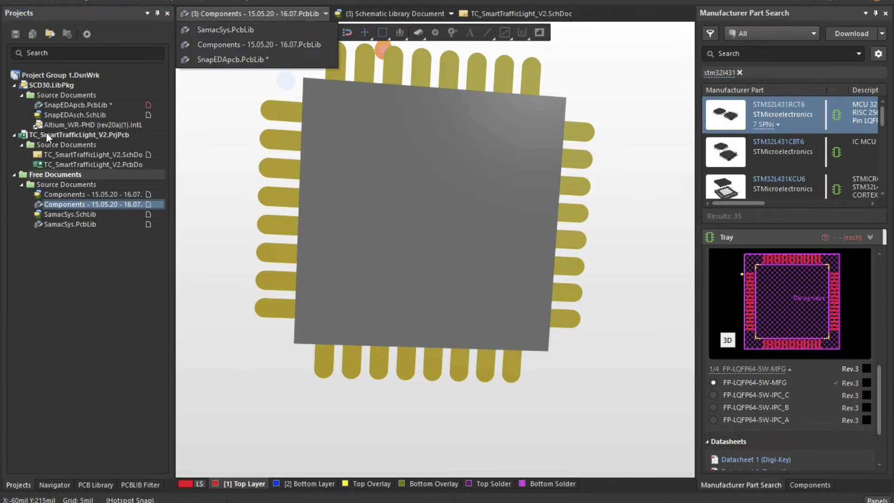
double_click(103, 195)
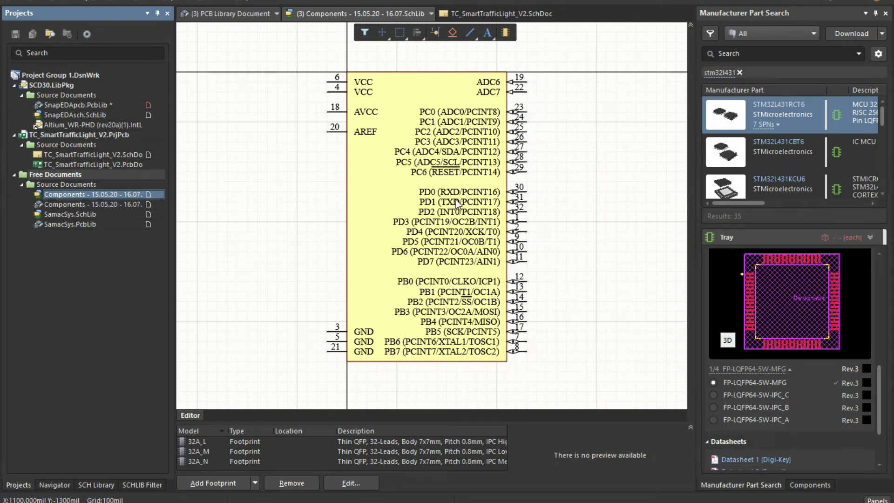
key("super+Tab")
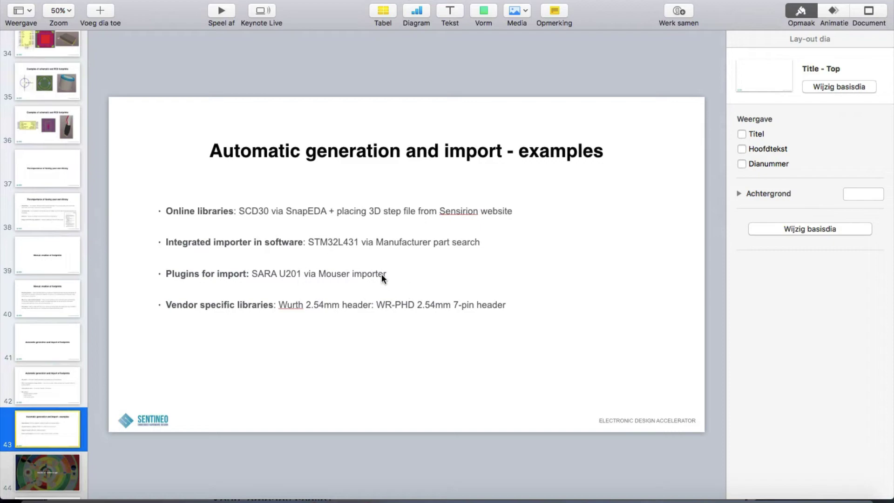
key("ctrl+Right")
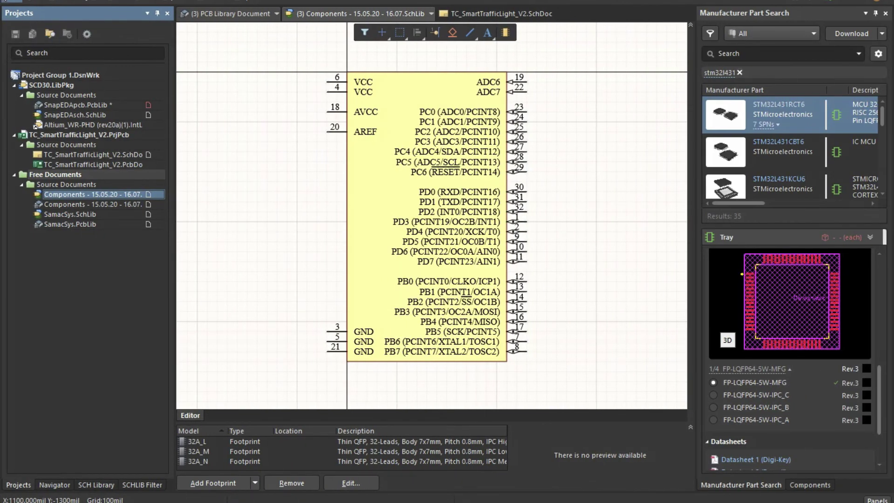
left_click(12, 1)
left_click(12, 2)
Step: Search the SamacSys/Mouser importer for 'sara U201' and add SARA-U201-03B to the design
key("super+Tab")
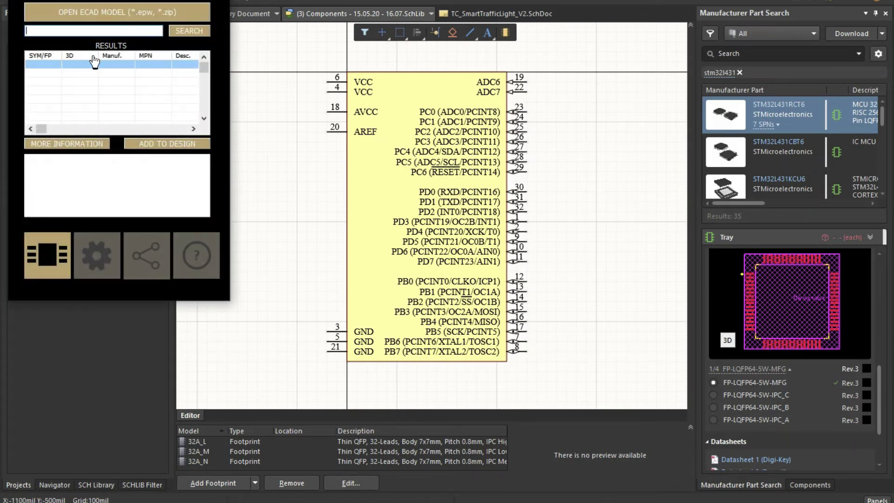
type("sara U20")
type("1")
left_click(189, 31)
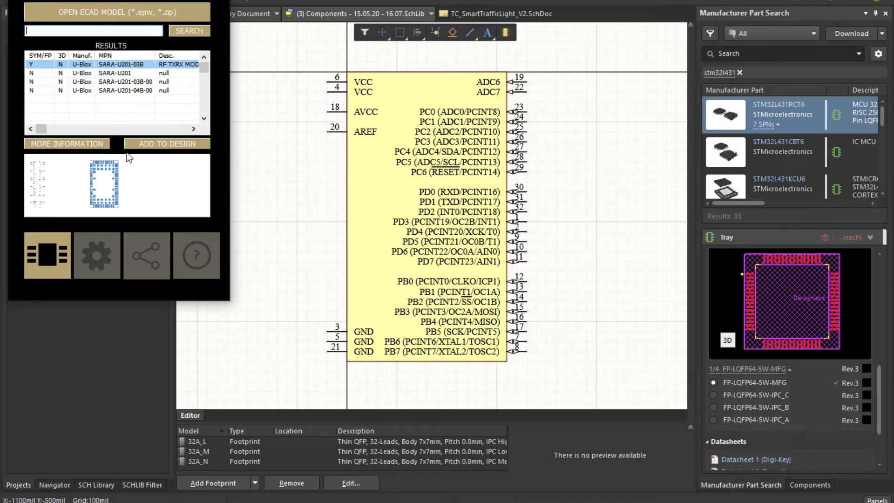
left_click(167, 143)
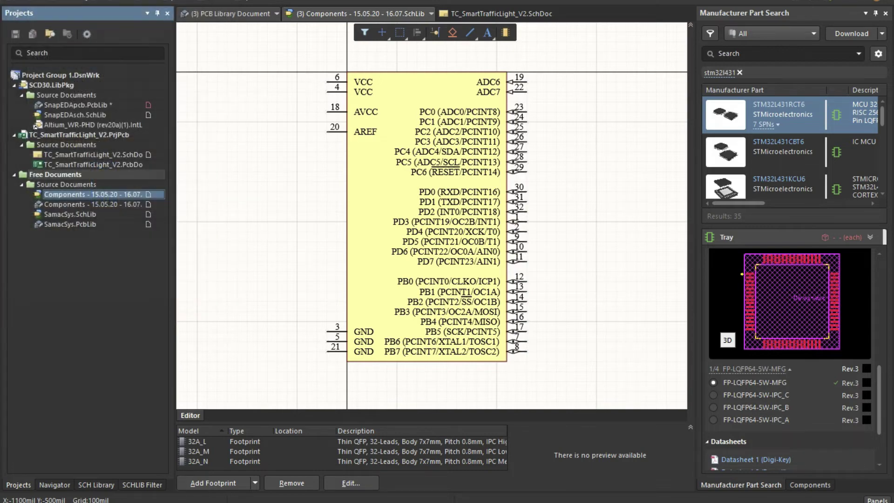
Step: Open SamacSys.SchLib and pan down the 96-pin SARA-U201 symbol to its lower pins
double_click(77, 214)
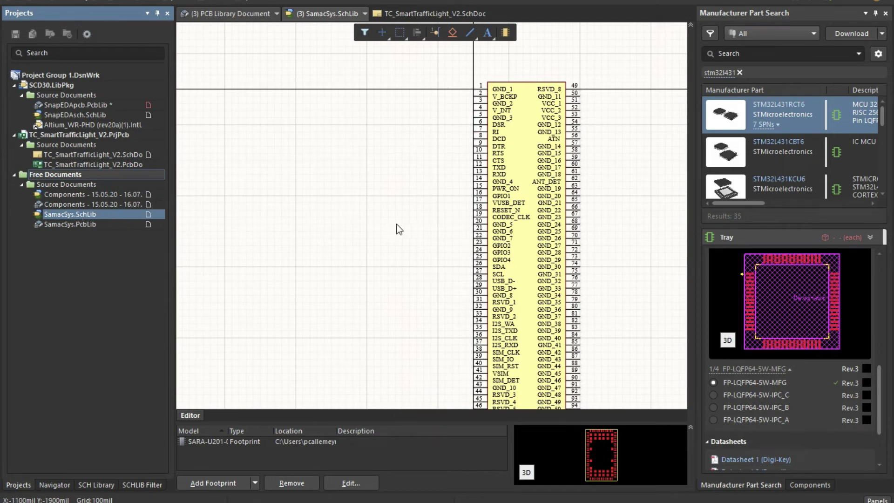
left_click_drag(427, 227, 335, 190)
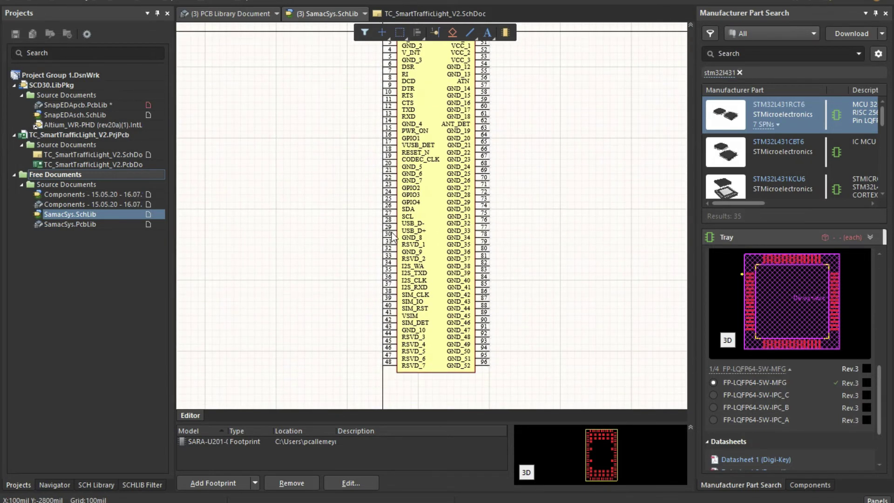
left_click(73, 222)
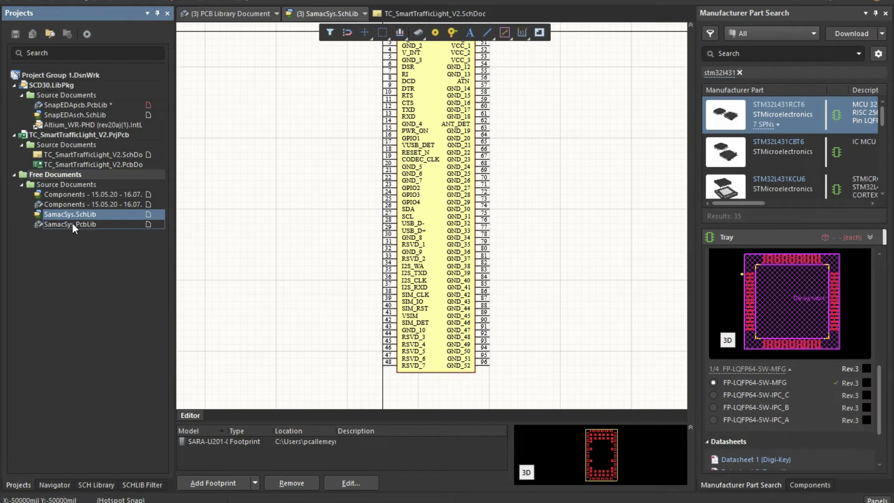
Step: Inspect the 96-pad SARA-U201-03B footprint in SamacSys.PcbLib, then return to Keynote
double_click(73, 223)
scroll(238, 195, "down", 2)
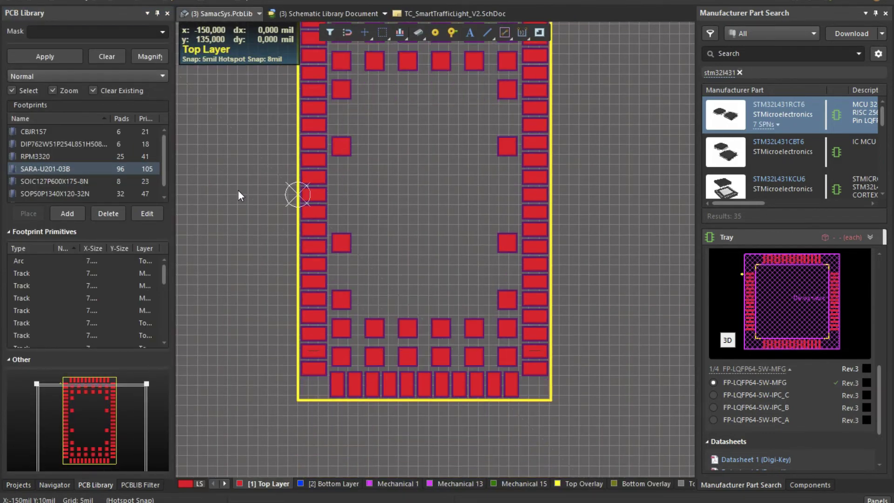
left_click_drag(239, 195, 238, 337)
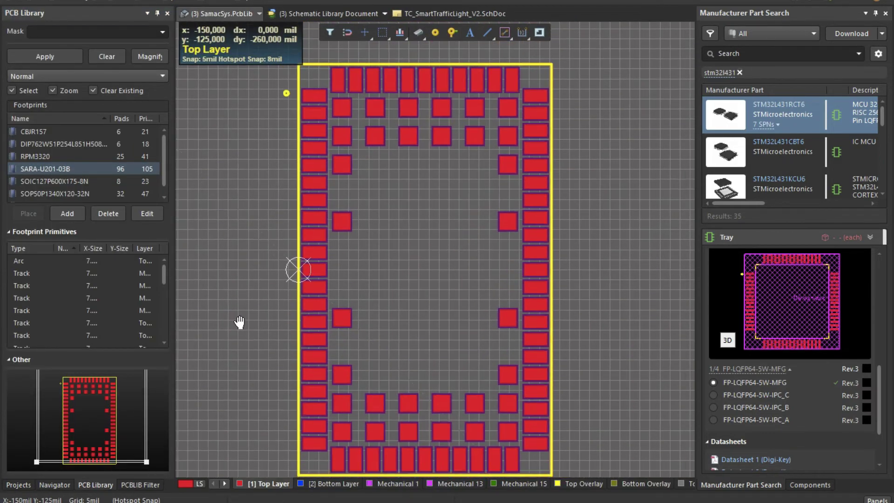
left_click_drag(240, 319, 242, 312)
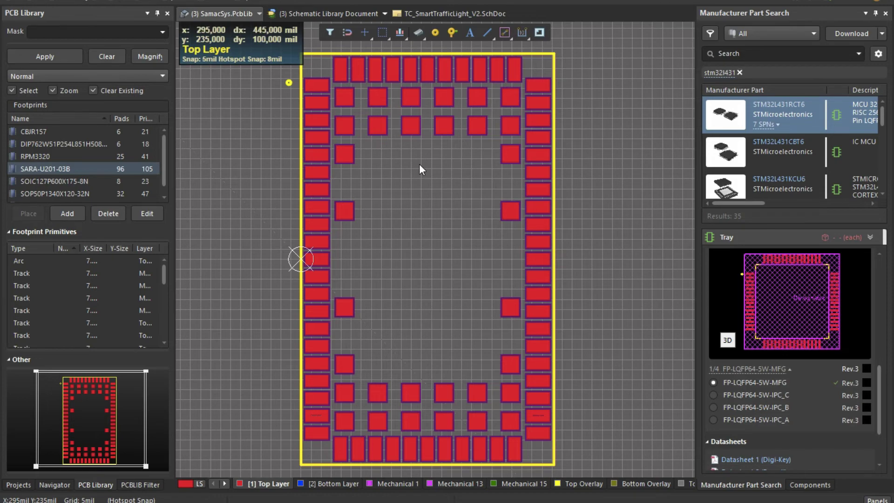
key("super+Tab")
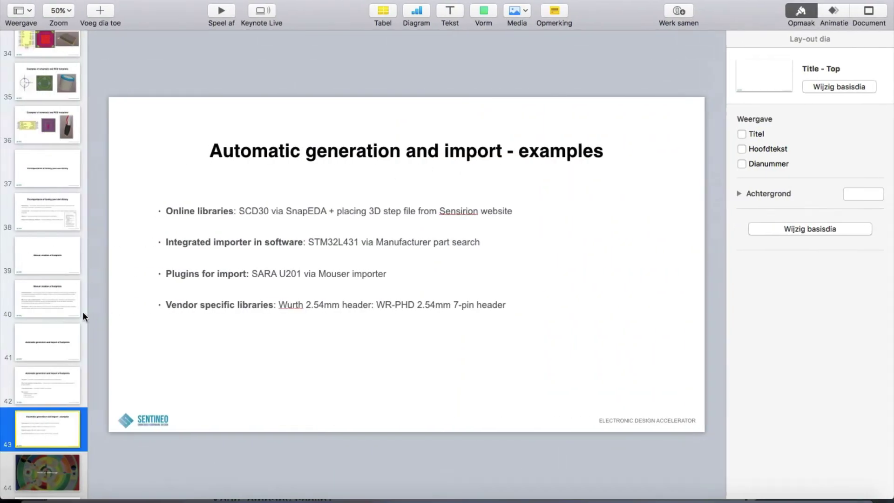
scroll(40, 292, "down", 2)
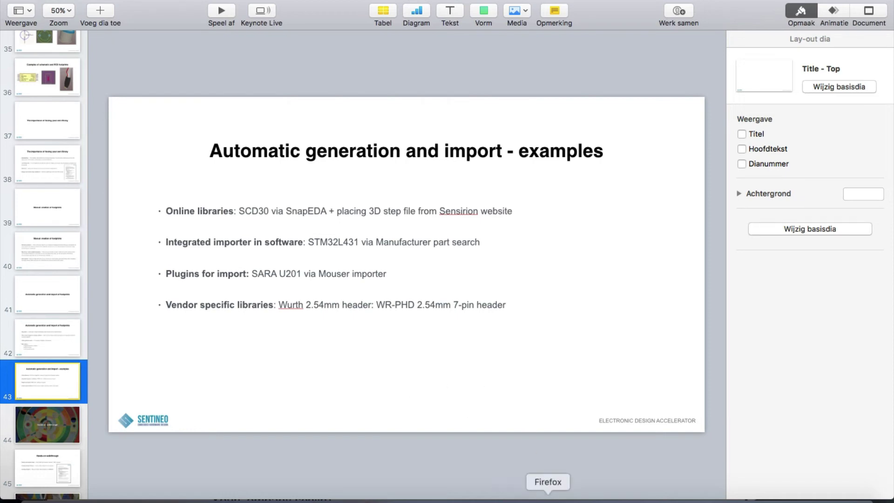
Step: Bring Firefox forward with the Google results for Würth 2.54mm headers
left_click(548, 492)
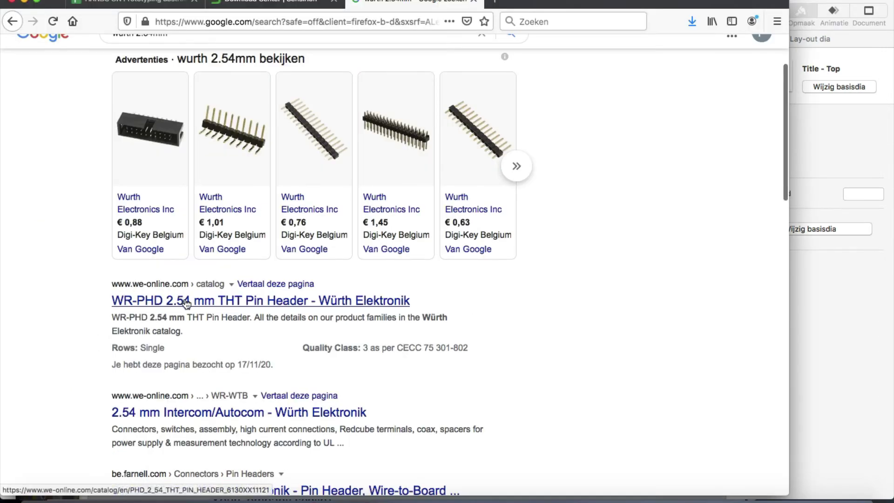
left_click(187, 302)
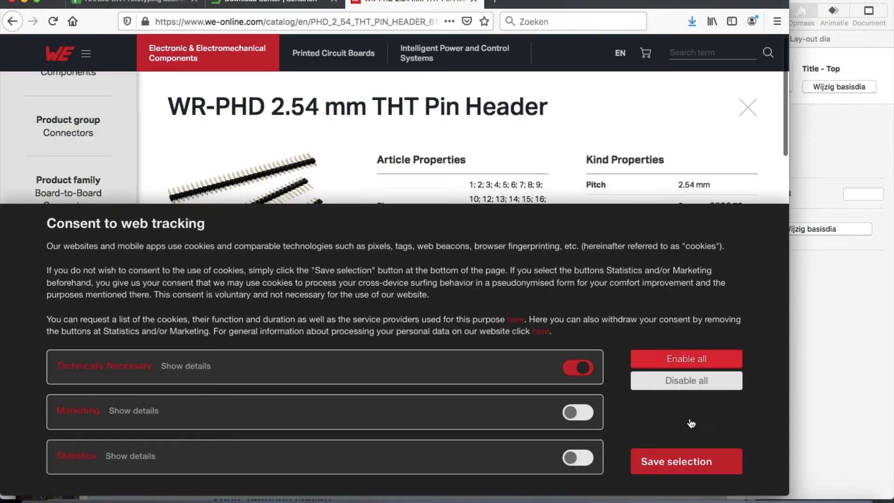
left_click(686, 455)
scroll(421, 278, "down", 10)
scroll(421, 278, "down", 5)
scroll(421, 278, "down", 1)
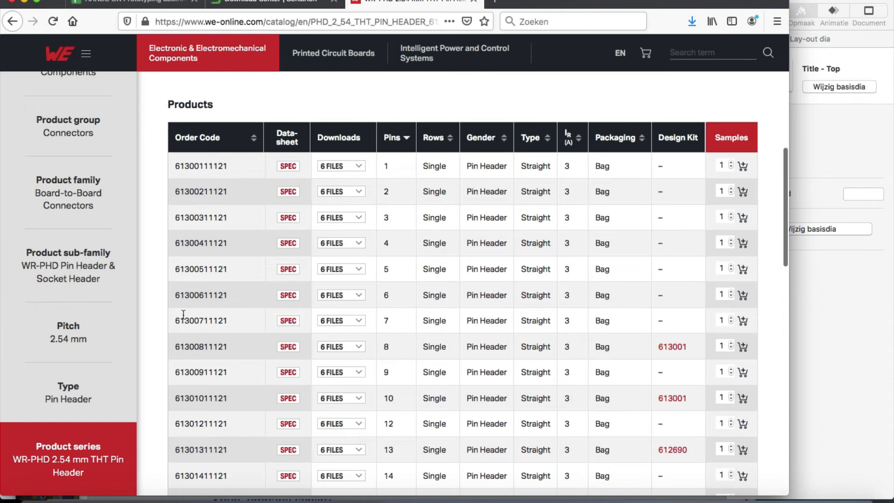
left_click(341, 321)
scroll(342, 325, "down", 2)
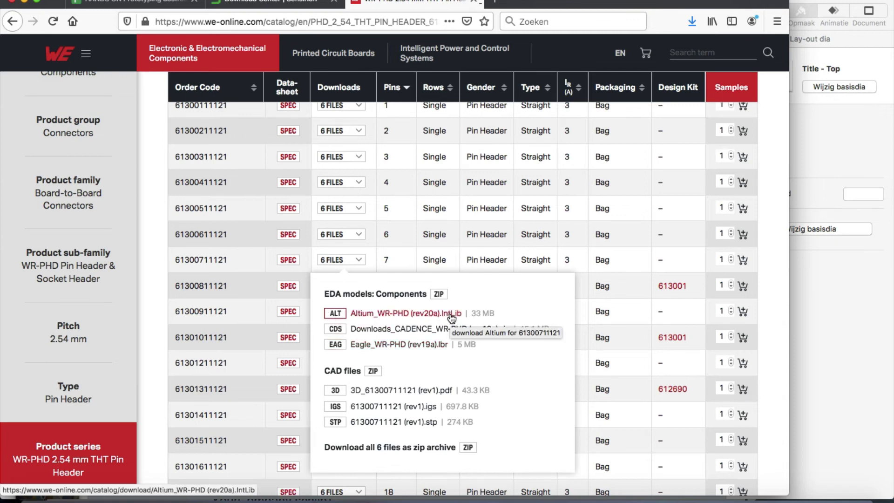
left_click(450, 315)
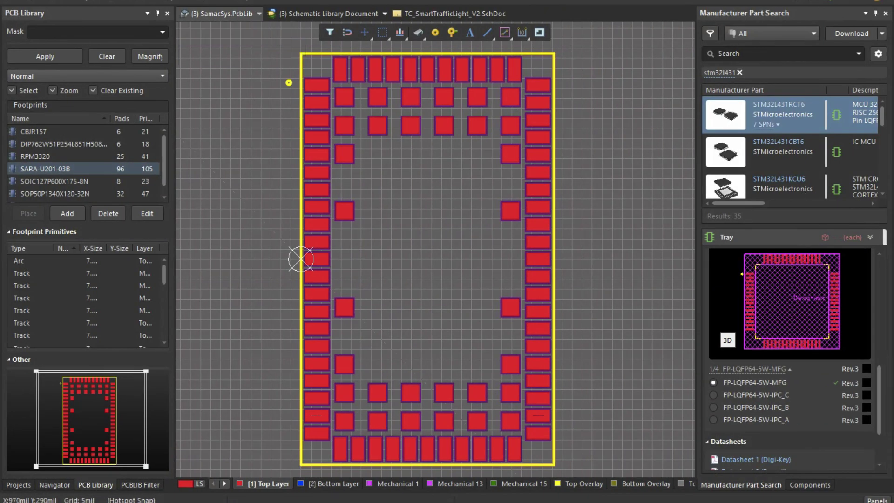
left_click(811, 485)
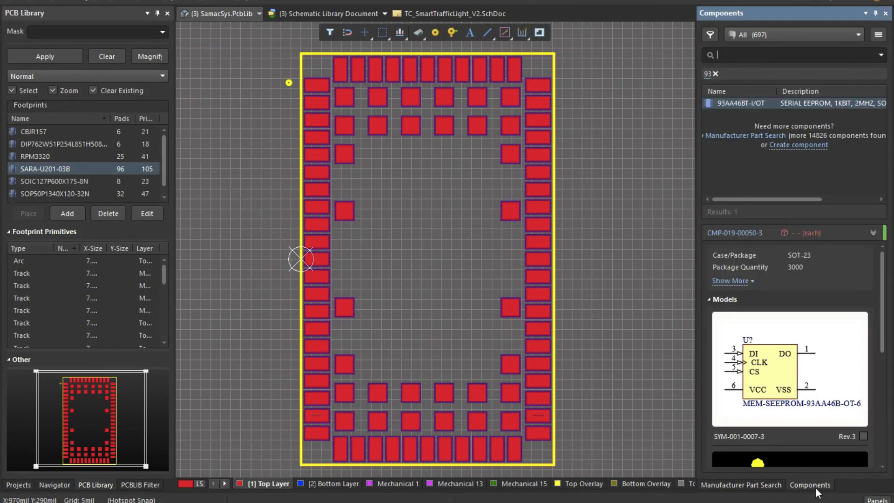
left_click(879, 34)
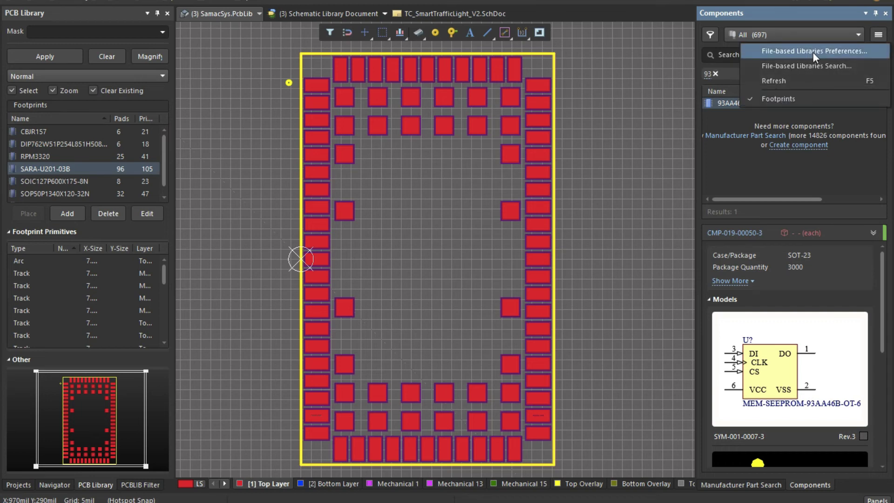
left_click(762, 13)
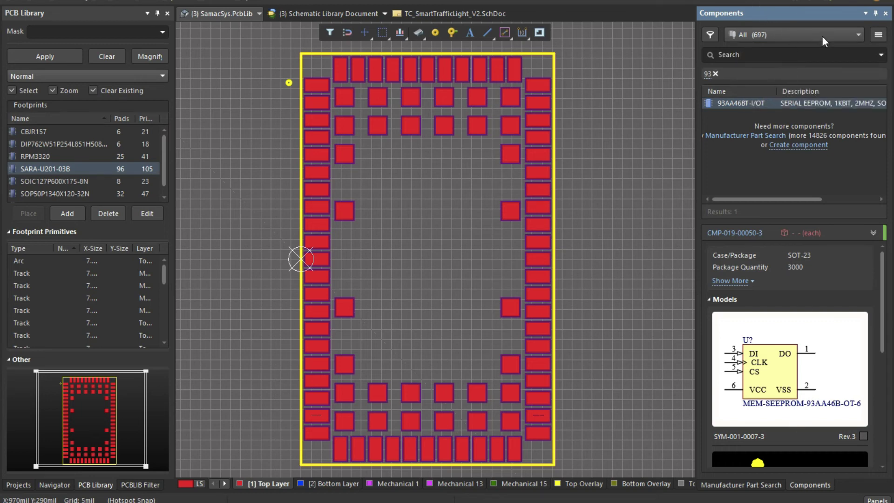
left_click(859, 34)
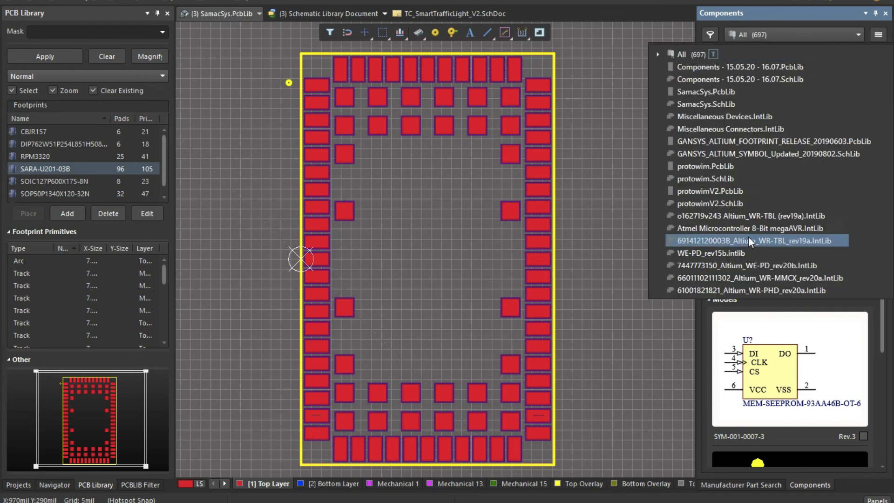
left_click(755, 290)
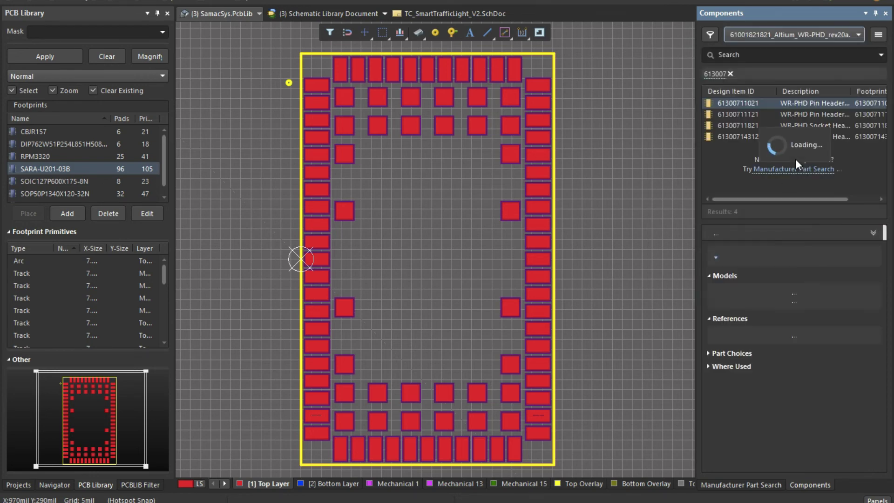
left_click(747, 102)
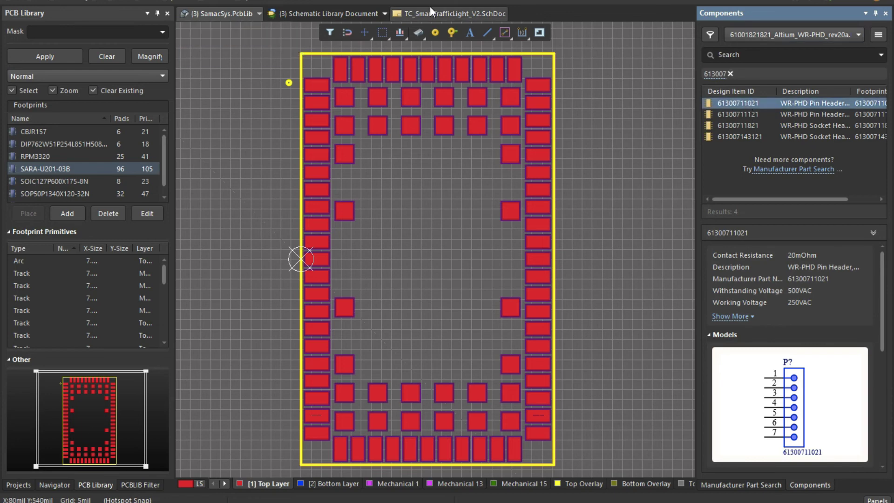
left_click(477, 14)
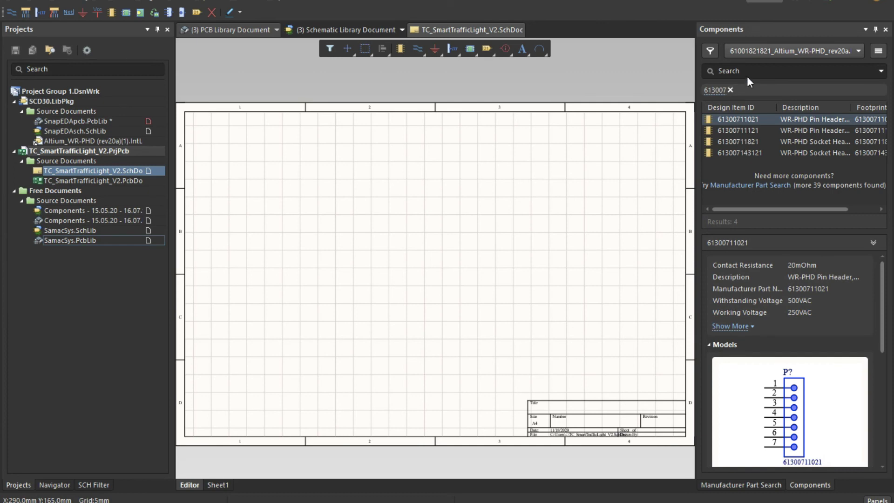
left_click(730, 89)
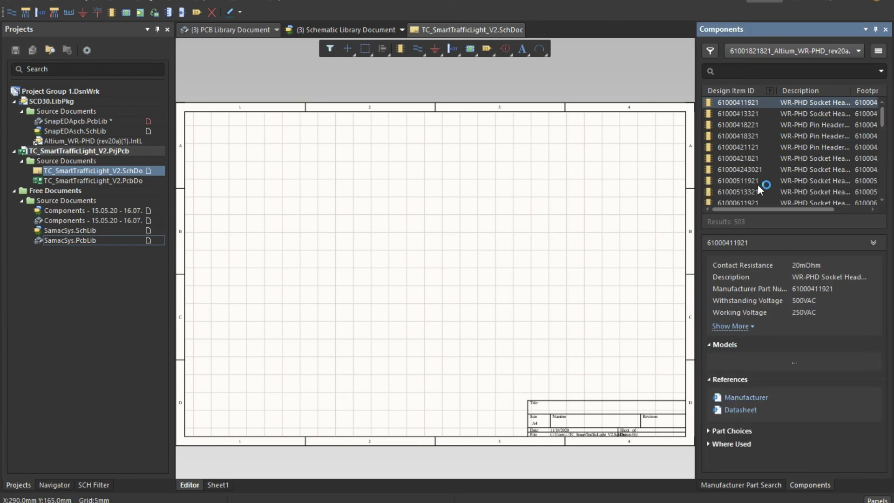
scroll(758, 183, "down", 3)
scroll(758, 184, "down", 3)
scroll(758, 184, "down", 3)
scroll(754, 168, "down", 2)
scroll(751, 159, "up", 10)
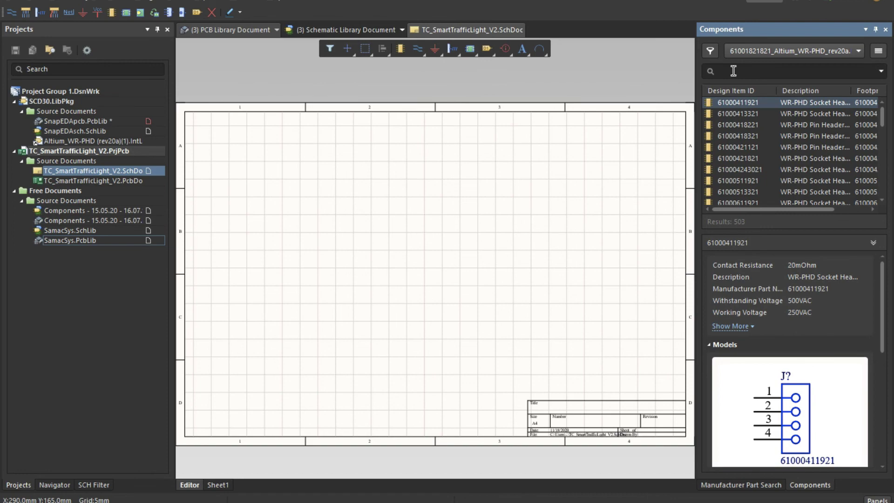
type("61")
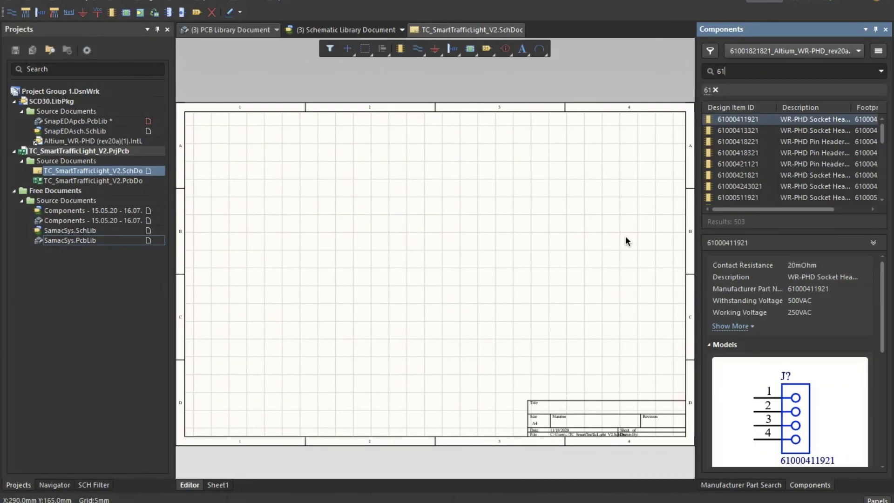
type("007")
key("Return")
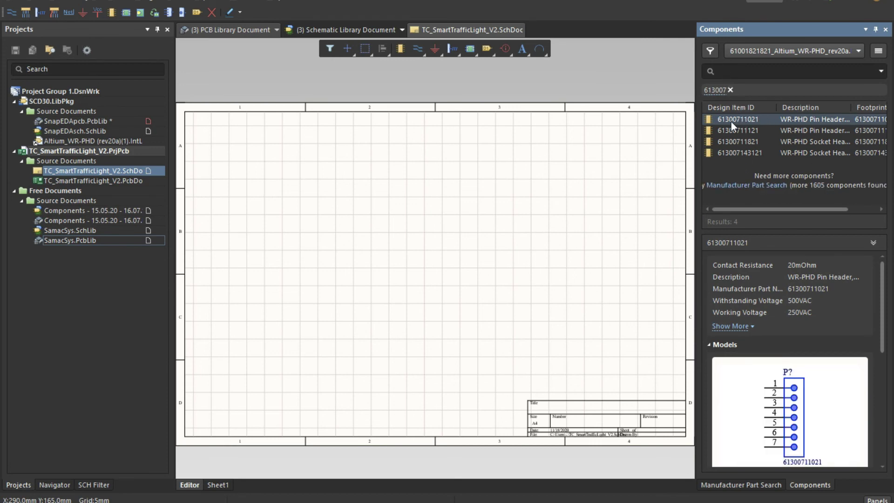
right_click(735, 119)
left_click(769, 131)
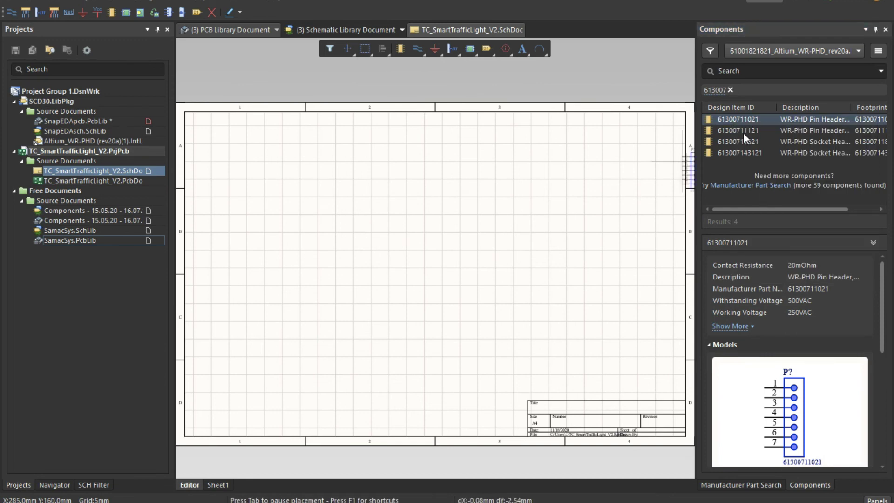
left_click(426, 209)
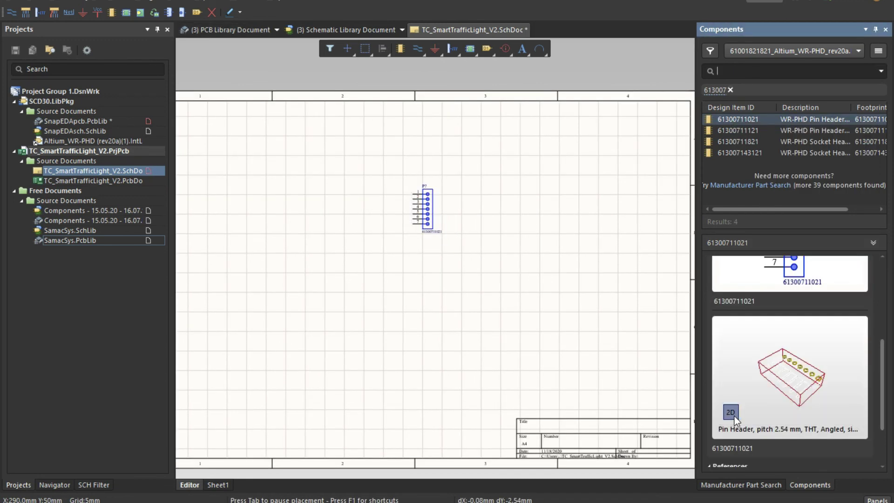
left_click(731, 412)
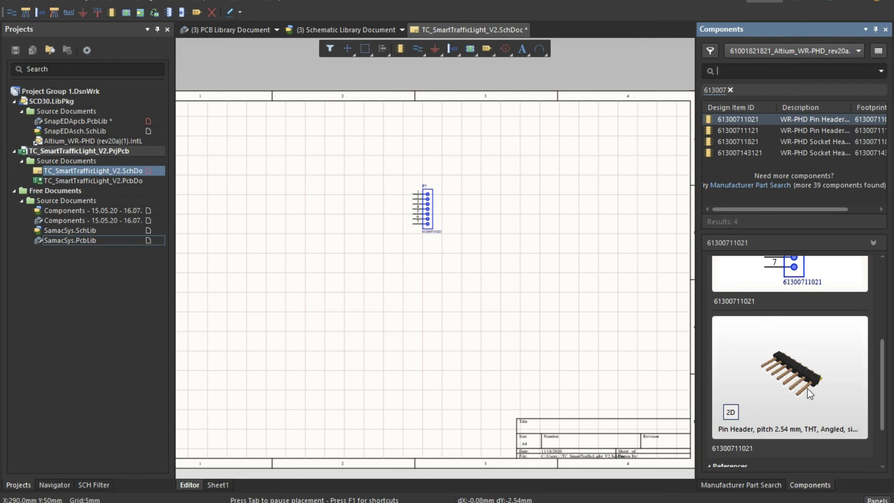
left_click_drag(767, 371, 777, 374)
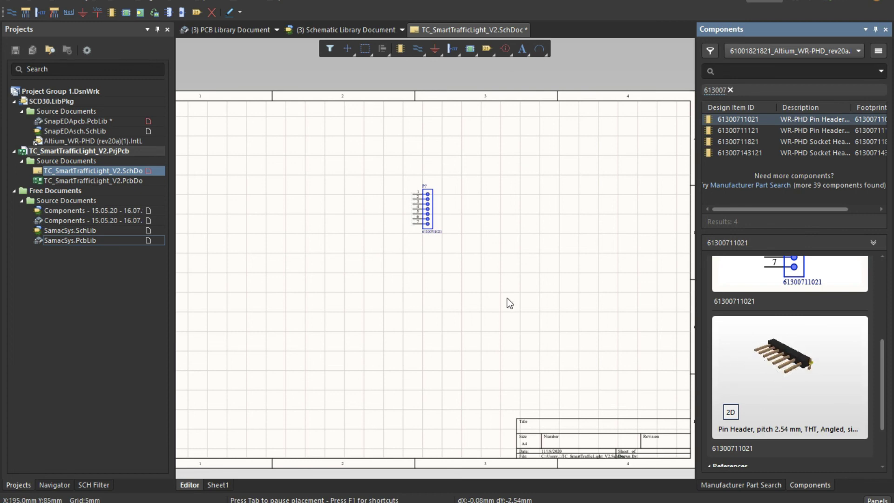